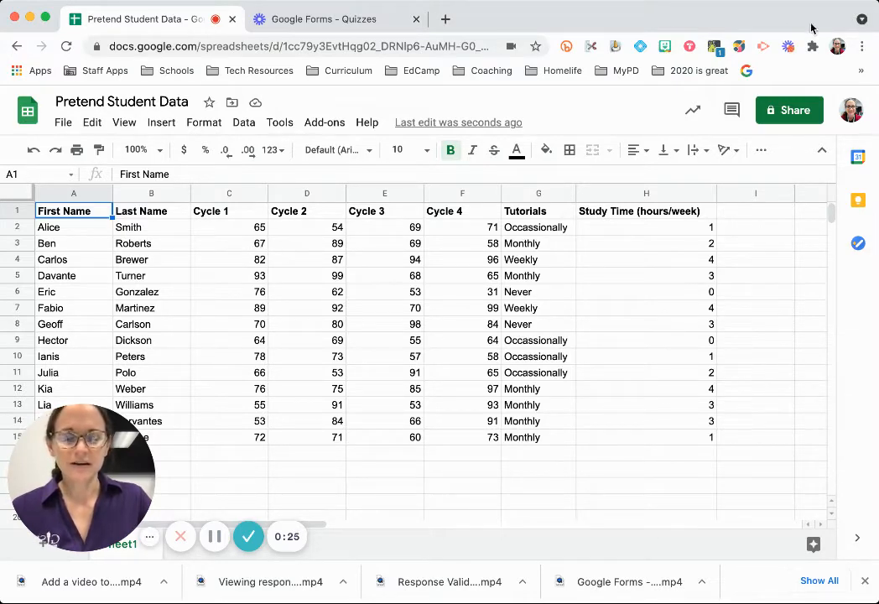
- Create a filter across the student data table
{"action": "left_click_drag", "start_coordinate": [876, 99], "coordinate": [878, 100]}
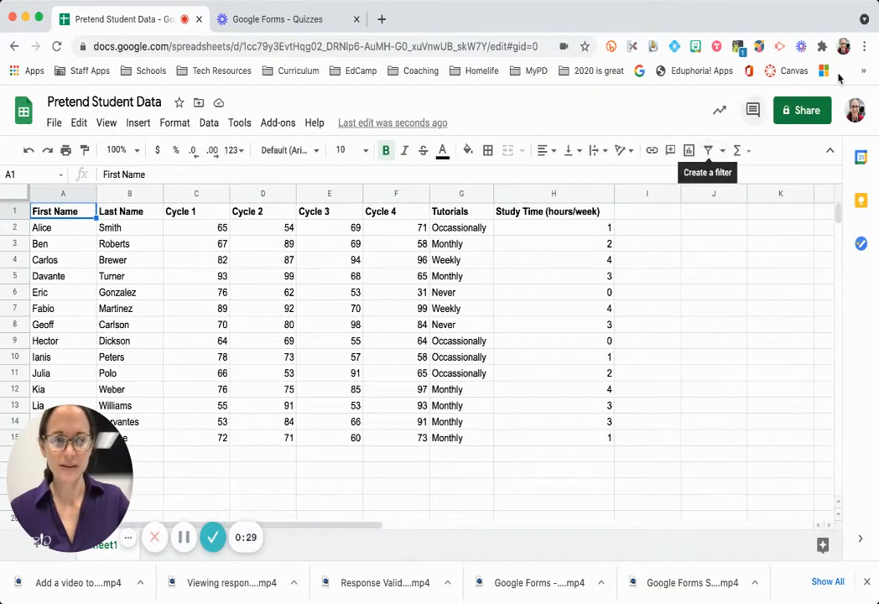
{"action": "left_click_drag", "start_coordinate": [877, 82], "coordinate": [770, 83]}
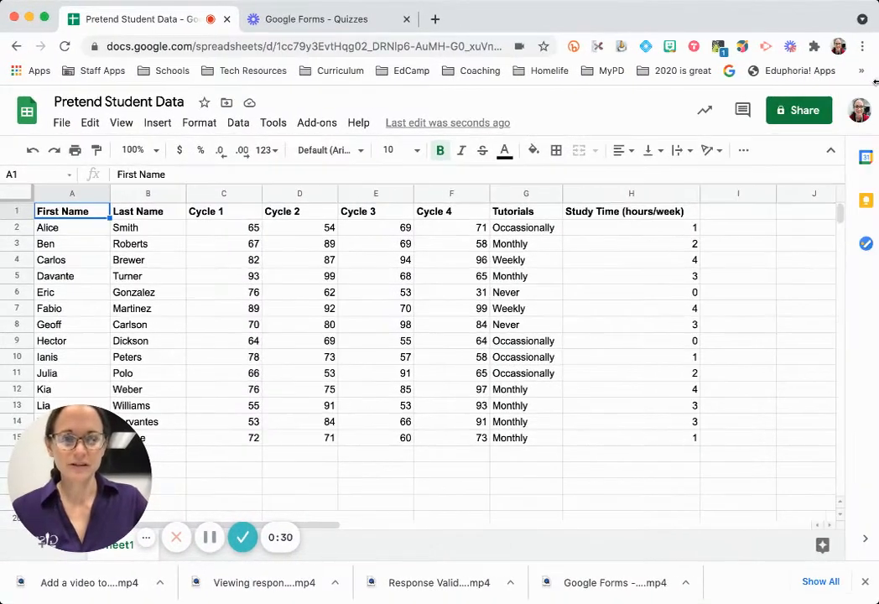
{"action": "left_click", "coordinate": [746, 153]}
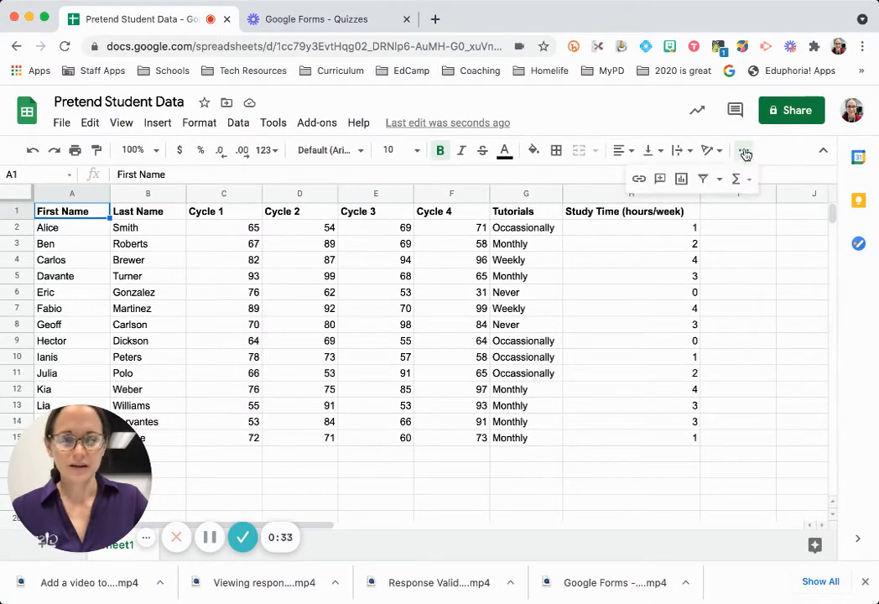
{"action": "left_click", "coordinate": [707, 184]}
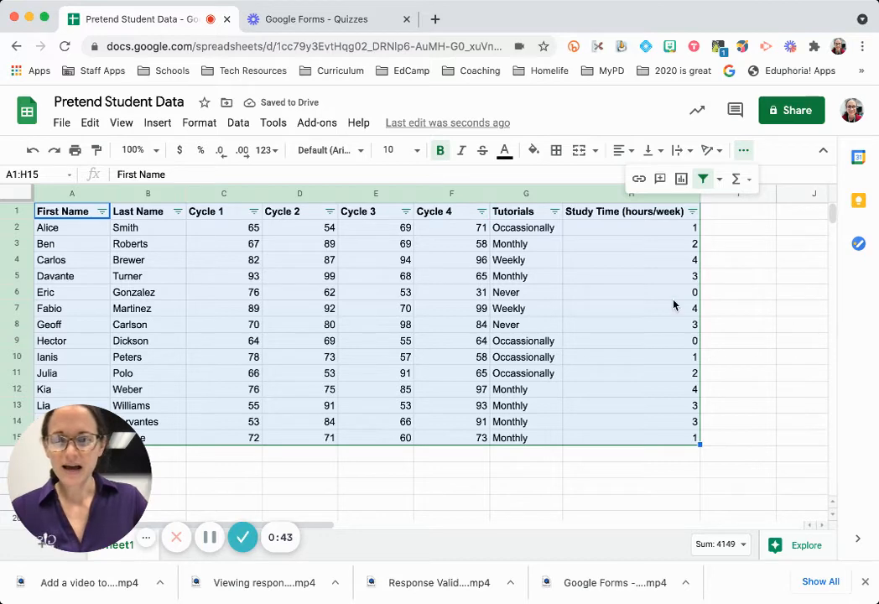
{"action": "left_click", "coordinate": [723, 279]}
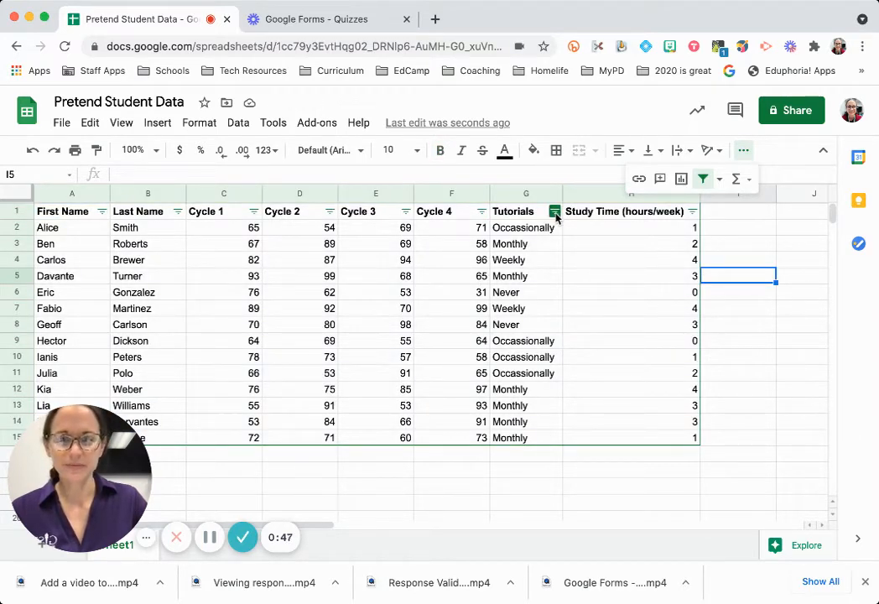
- Filter the Tutorials column by values so that only Weekly rows are shown
{"action": "left_click", "coordinate": [555, 214]}
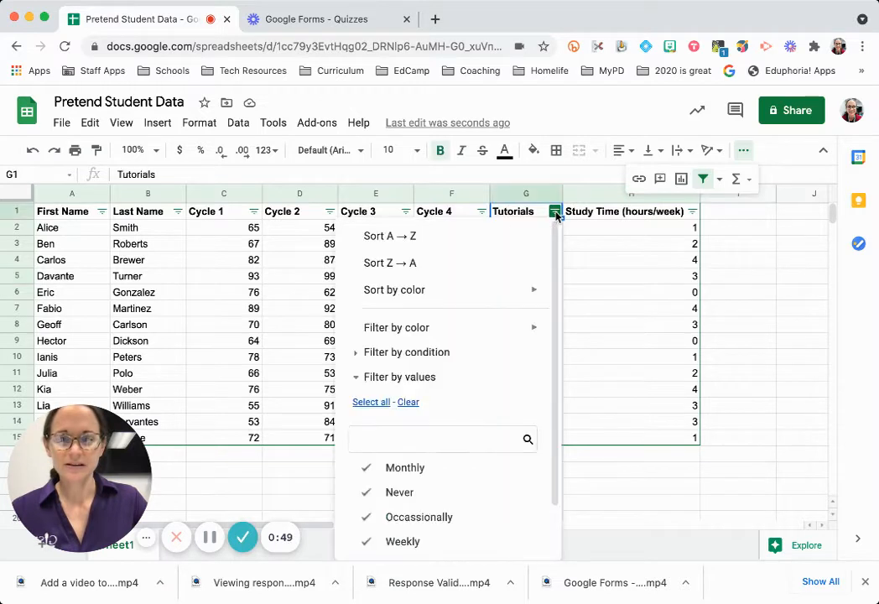
{"action": "scroll", "coordinate": [428, 365], "scroll_direction": "down", "scroll_amount": 1}
{"action": "scroll", "coordinate": [428, 365], "scroll_direction": "down", "scroll_amount": 1}
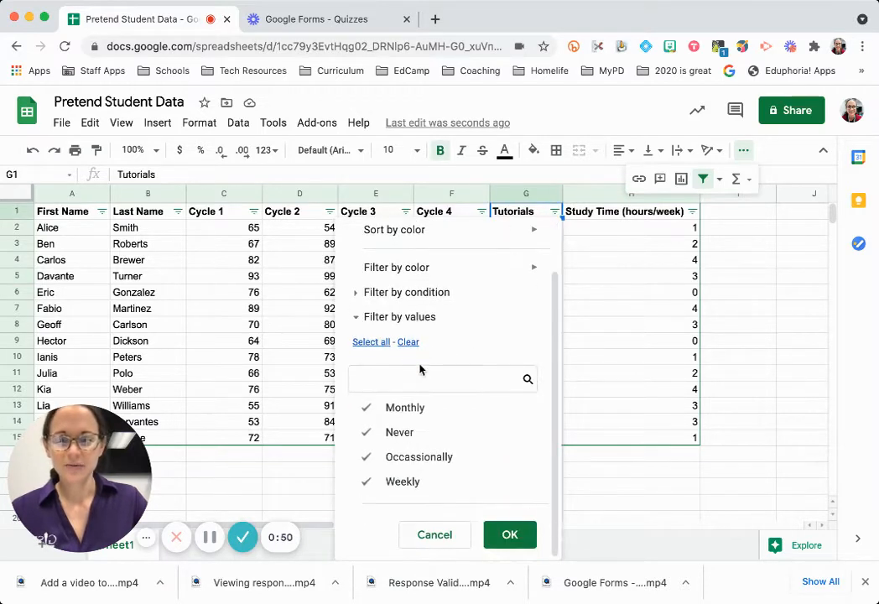
{"action": "left_click", "coordinate": [364, 460]}
{"action": "left_click", "coordinate": [366, 408]}
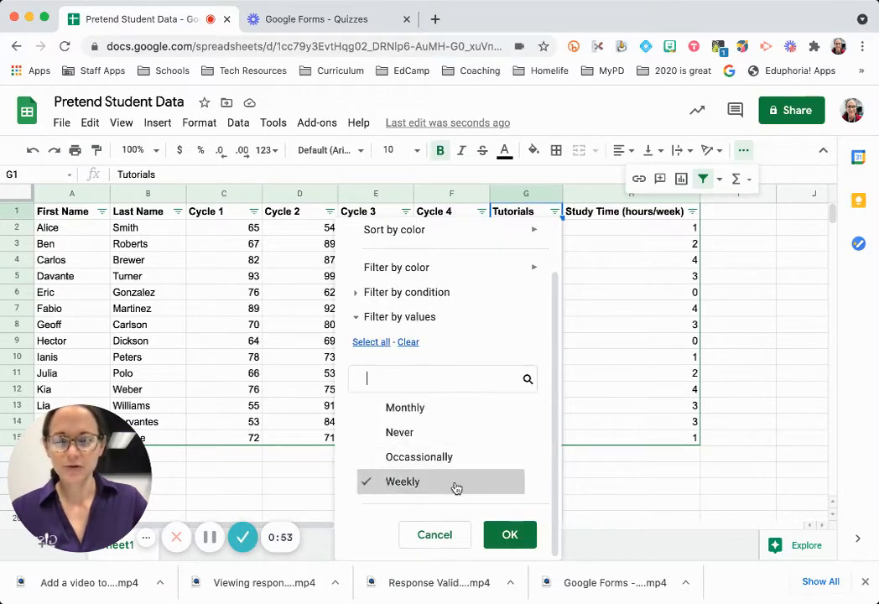
{"action": "left_click", "coordinate": [509, 535]}
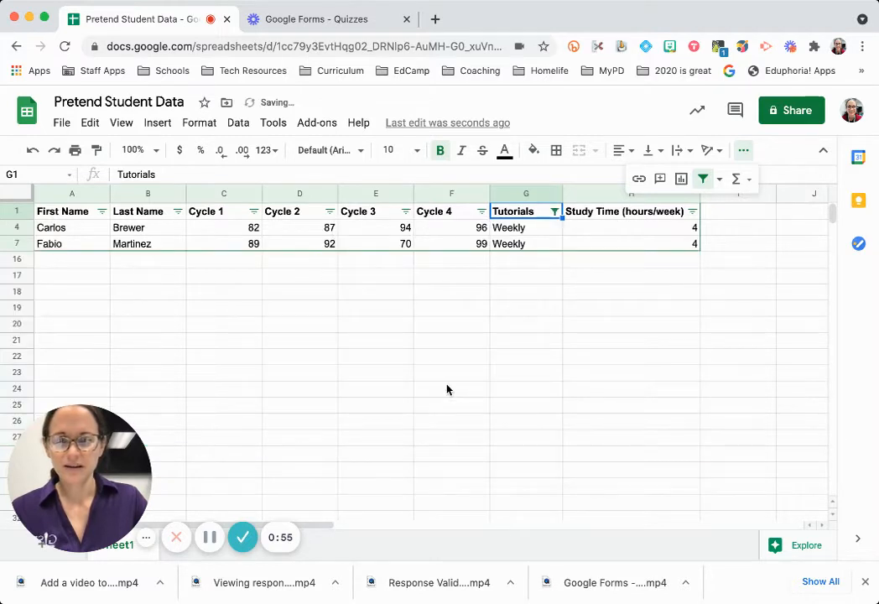
{"action": "left_click", "coordinate": [439, 311]}
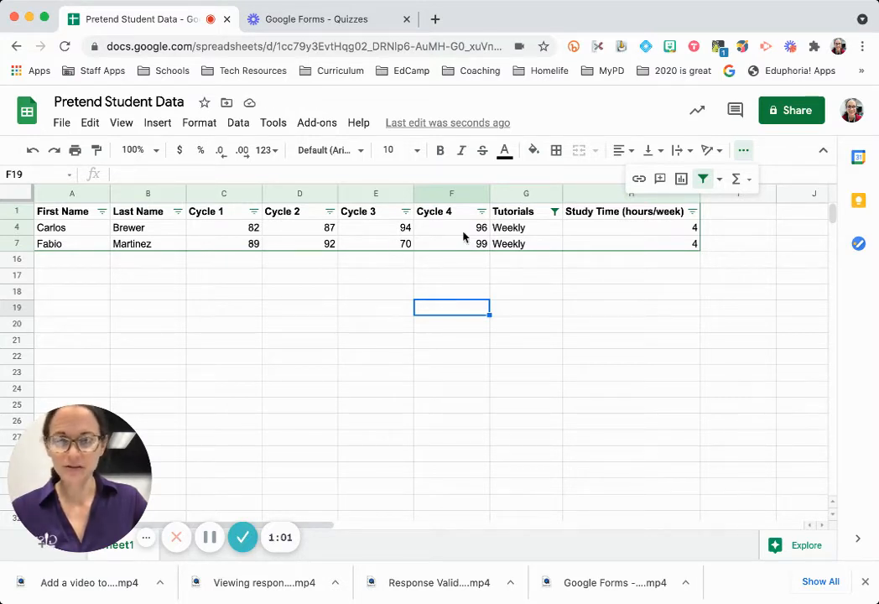
- Reset the Tutorials column's value filter by selecting all values
{"action": "left_click", "coordinate": [555, 213]}
{"action": "scroll", "coordinate": [429, 337], "scroll_direction": "down", "scroll_amount": 3}
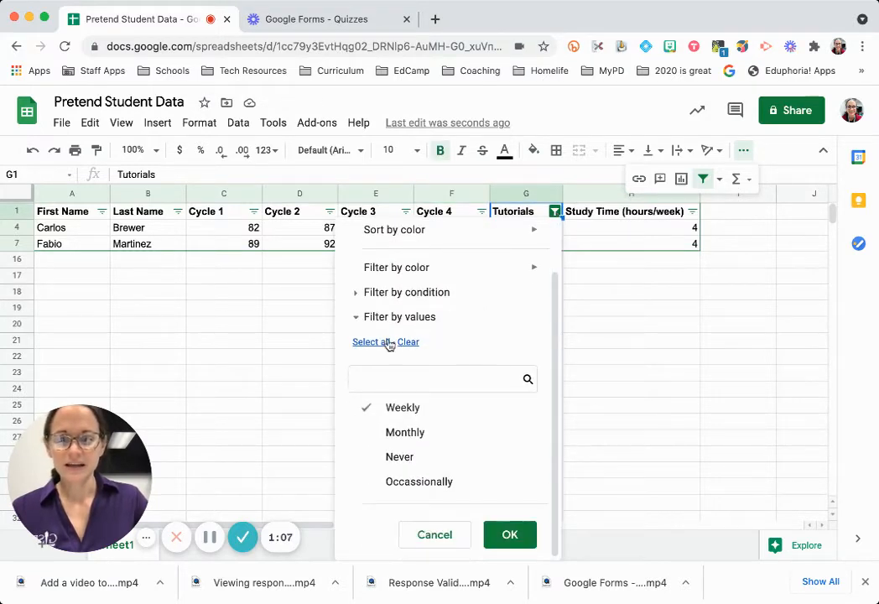
{"action": "left_click", "coordinate": [381, 342]}
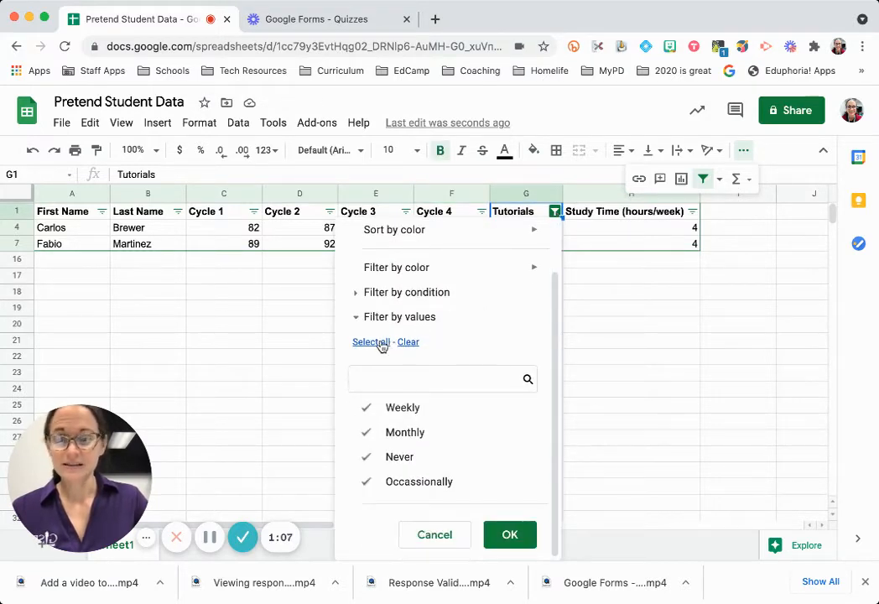
{"action": "left_click", "coordinate": [510, 535]}
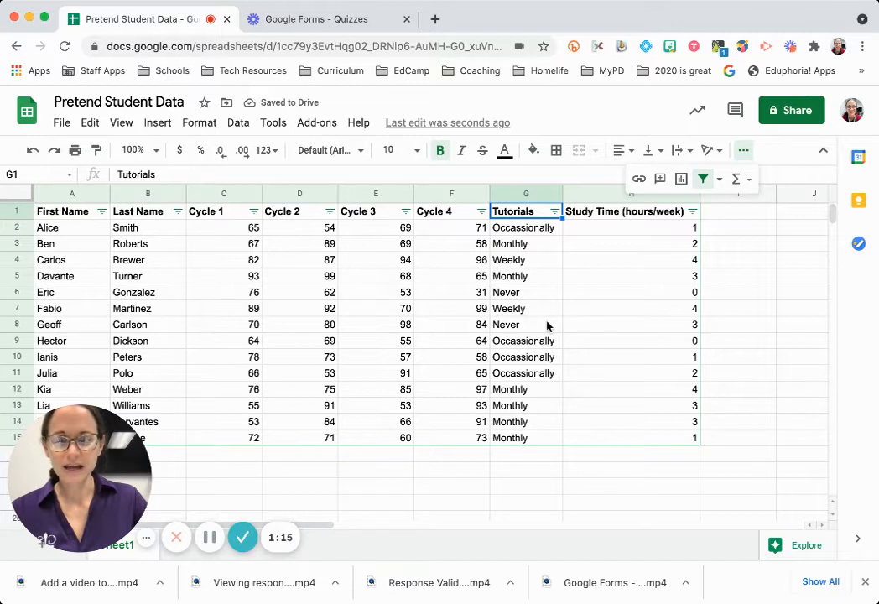
- Filter the Cycle 4 column by condition to show only scores less than 70
{"action": "left_click", "coordinate": [482, 212]}
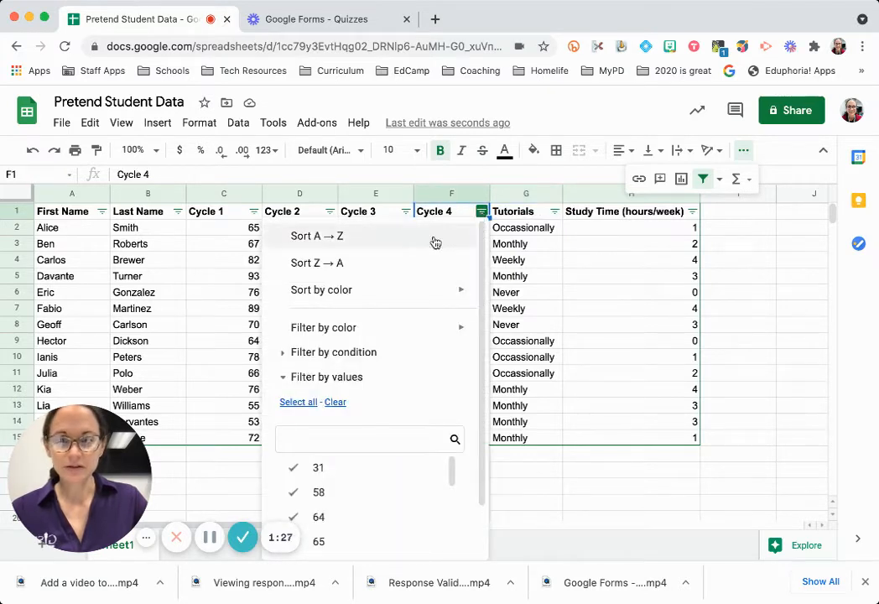
{"action": "left_click", "coordinate": [285, 357]}
{"action": "left_click", "coordinate": [362, 334]}
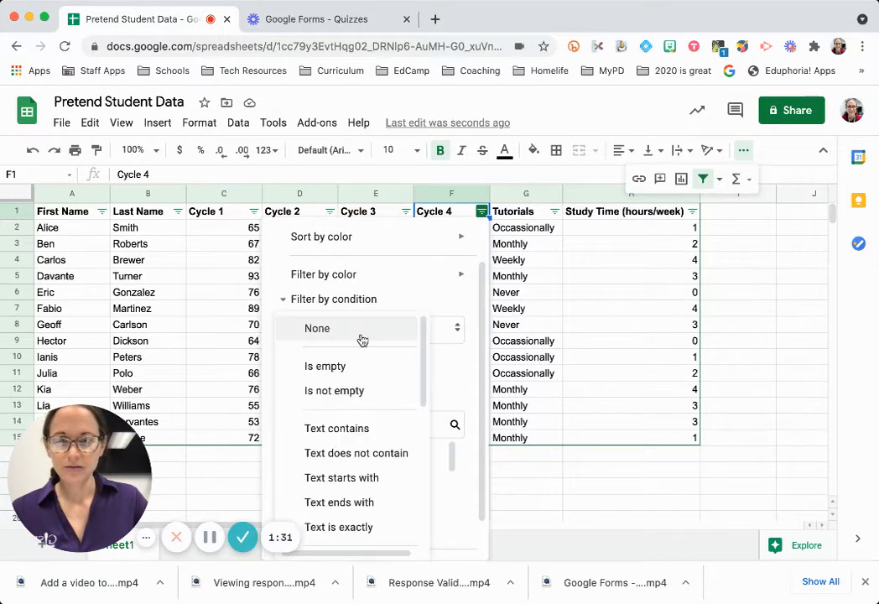
{"action": "scroll", "coordinate": [366, 414], "scroll_direction": "down", "scroll_amount": 6}
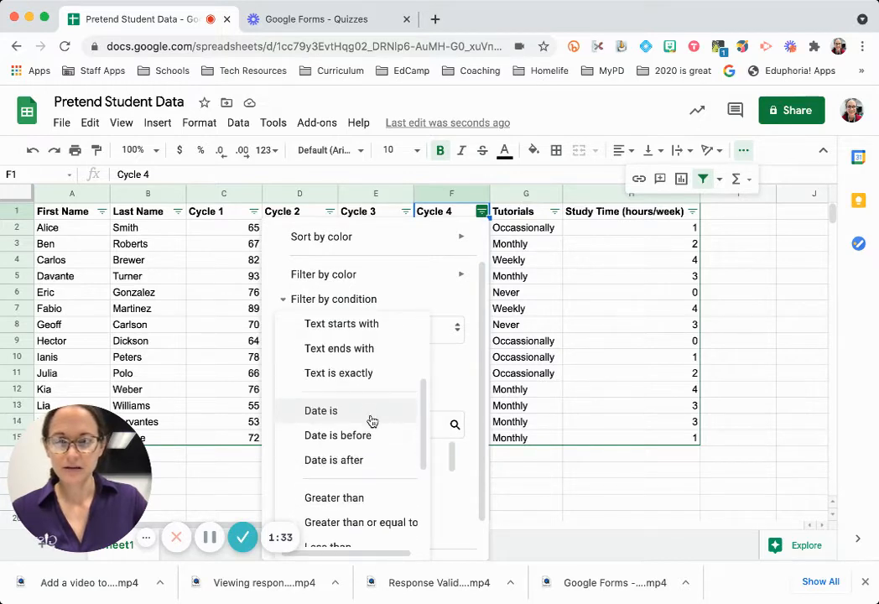
{"action": "left_click", "coordinate": [362, 411]}
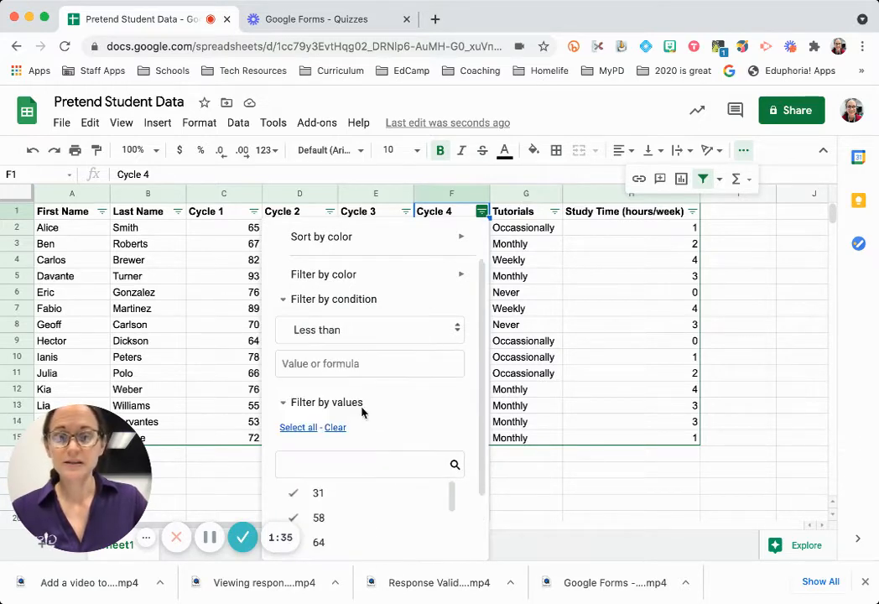
{"action": "left_click", "coordinate": [341, 366]}
{"action": "type", "text": "70"}
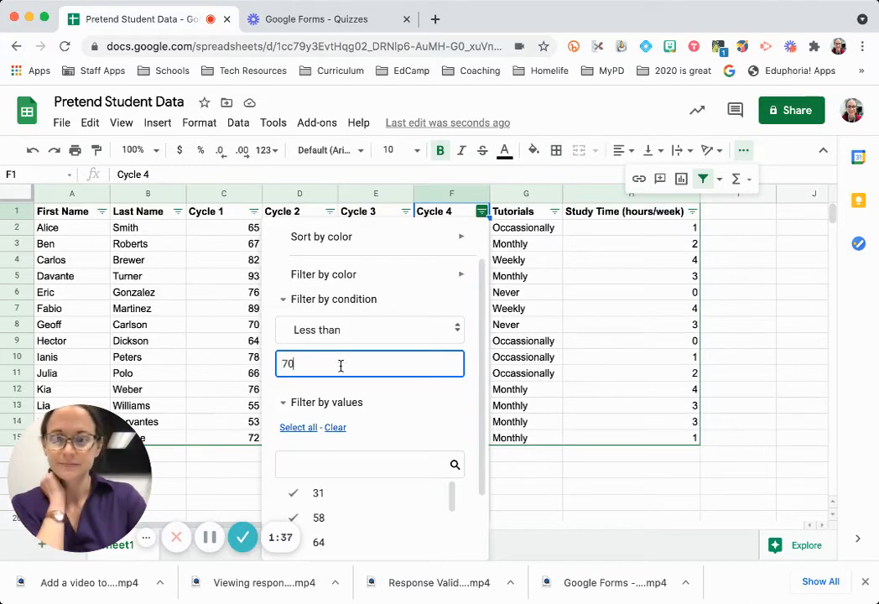
{"action": "scroll", "coordinate": [380, 465], "scroll_direction": "down", "scroll_amount": 2}
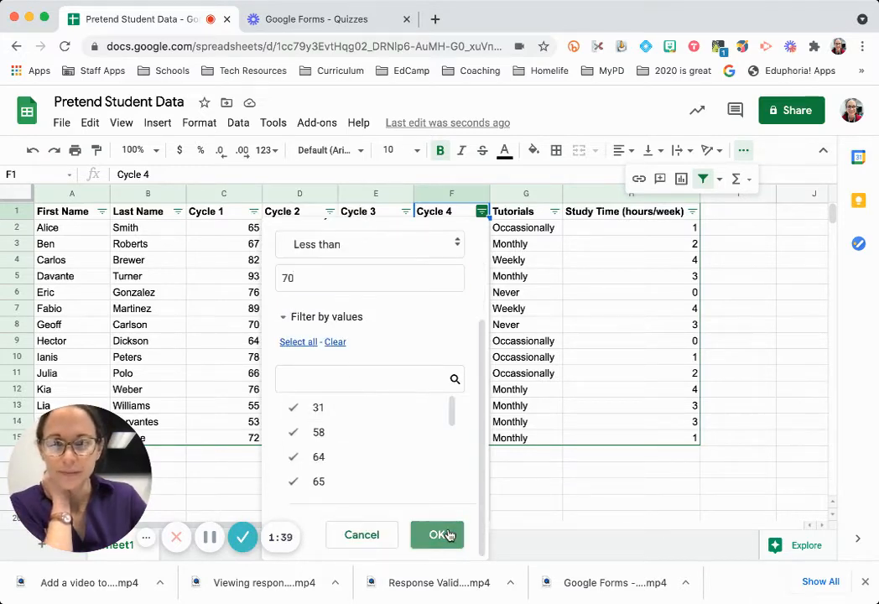
{"action": "left_click", "coordinate": [449, 532]}
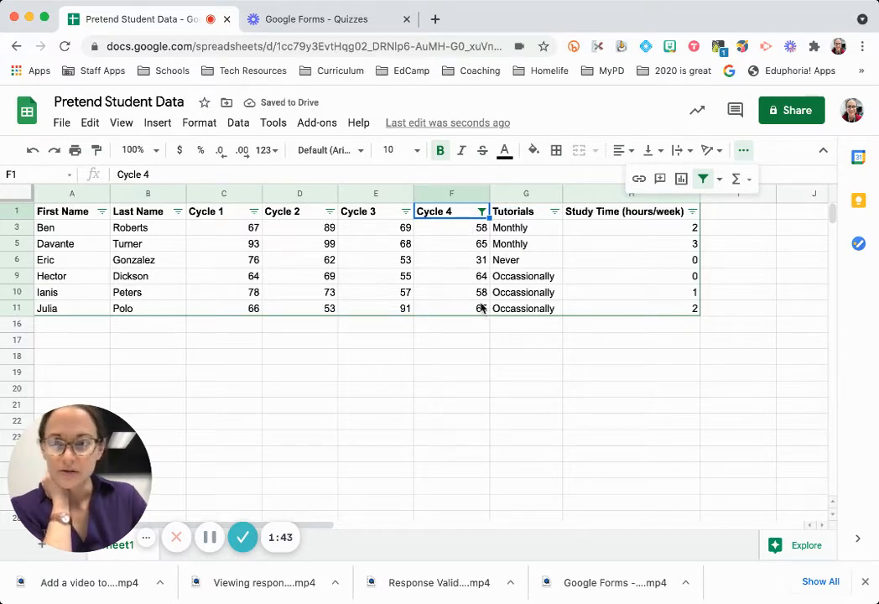
{"action": "left_click", "coordinate": [469, 262]}
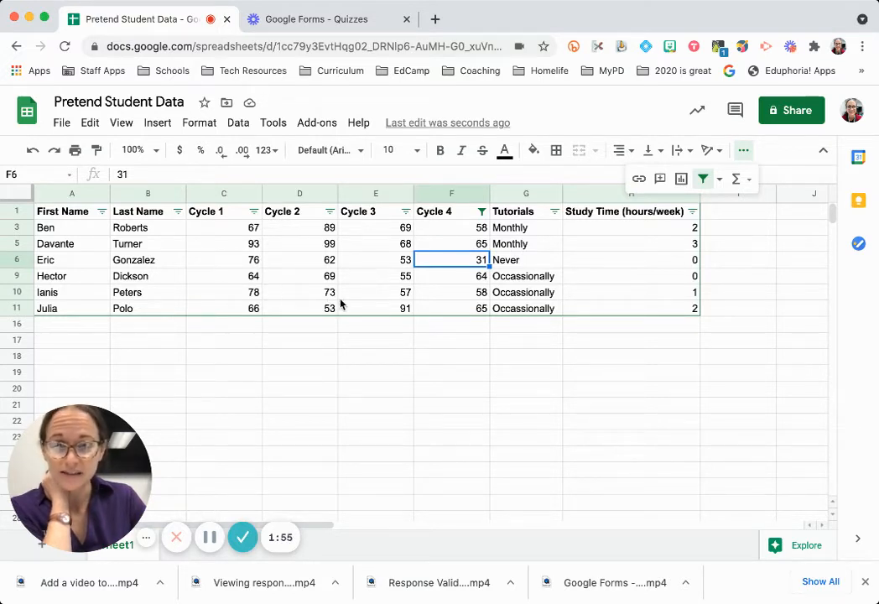
{"action": "left_click", "coordinate": [481, 212]}
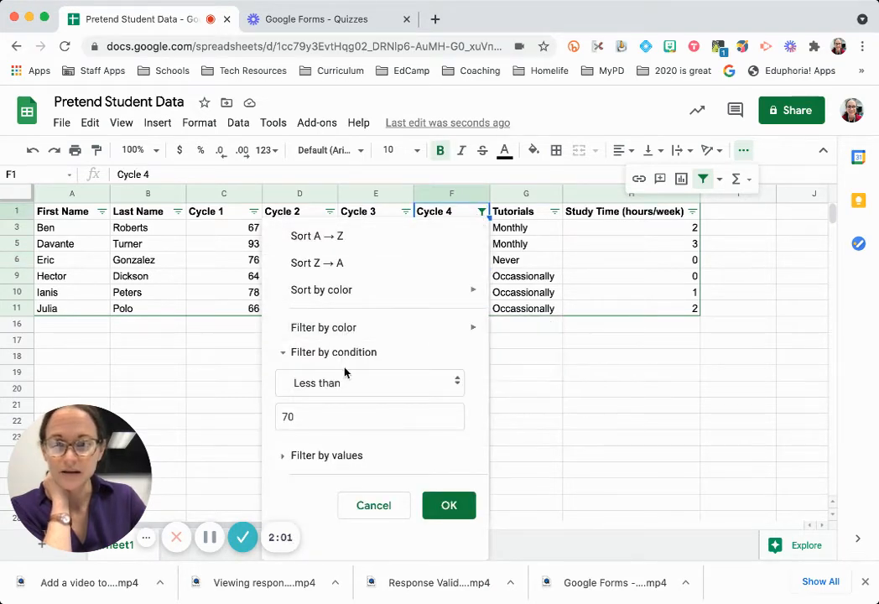
{"action": "left_click", "coordinate": [286, 354]}
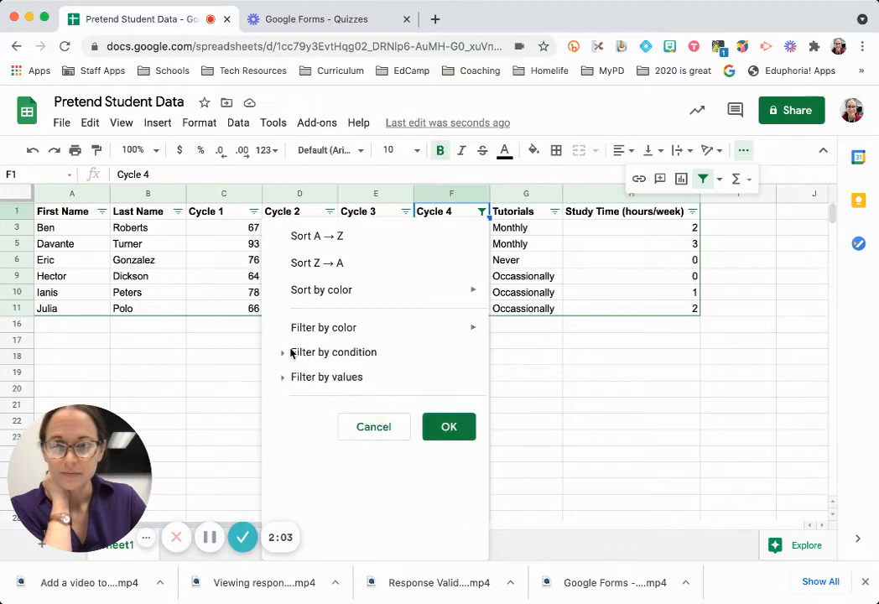
{"action": "left_click", "coordinate": [372, 427]}
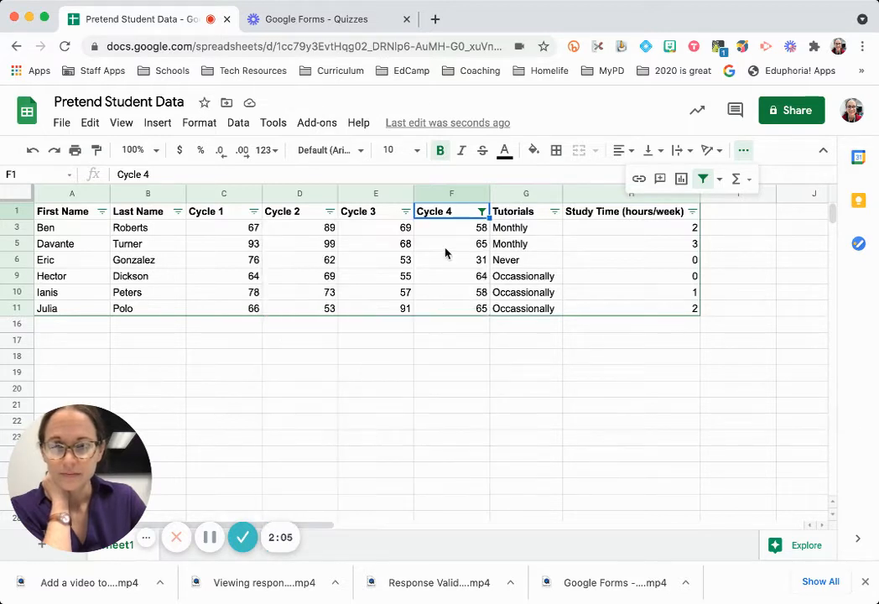
- Try to clear the Cycle 4 column's filter by setting its condition to None
{"action": "left_click", "coordinate": [481, 211]}
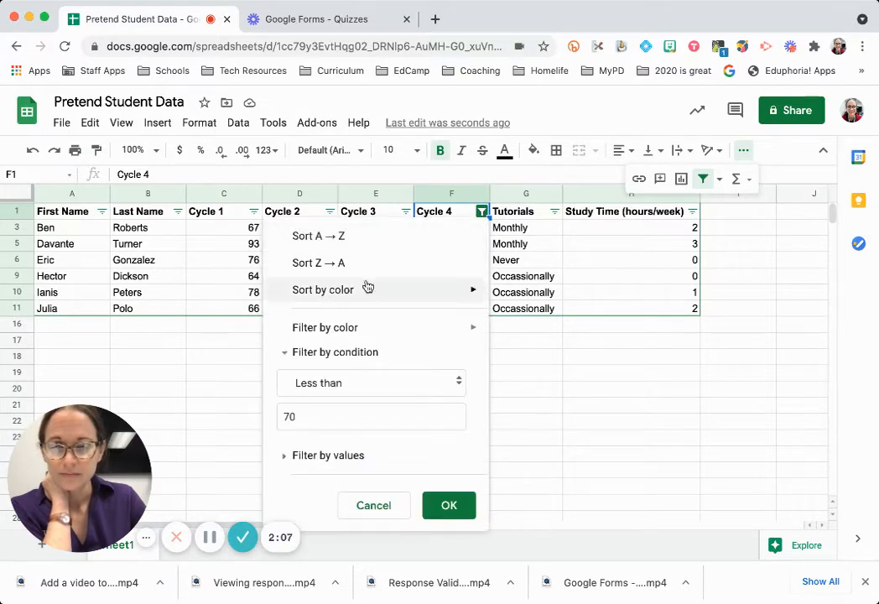
{"action": "mouse_move", "coordinate": [474, 295]}
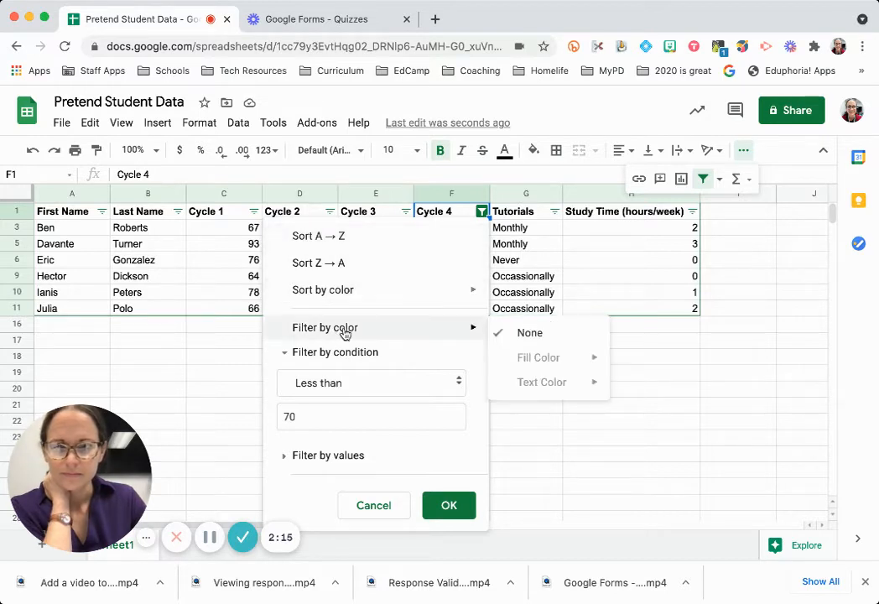
{"action": "left_click", "coordinate": [324, 355]}
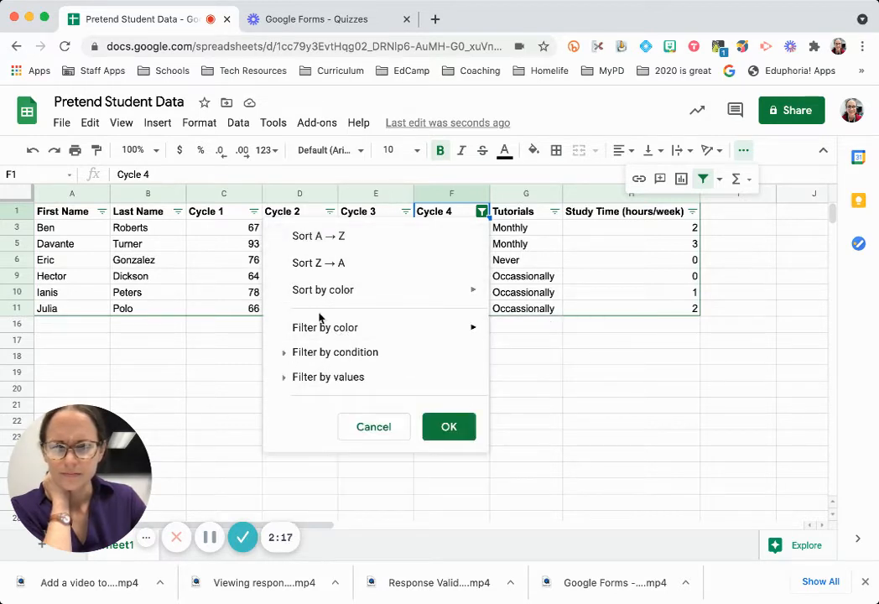
{"action": "left_click", "coordinate": [286, 354]}
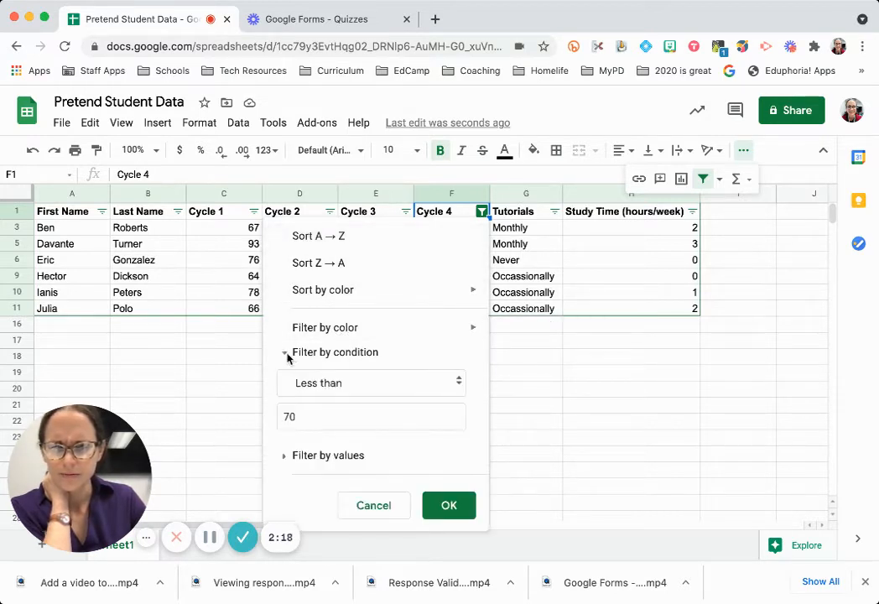
{"action": "left_click", "coordinate": [381, 391]}
{"action": "scroll", "coordinate": [385, 393], "scroll_direction": "up", "scroll_amount": 2}
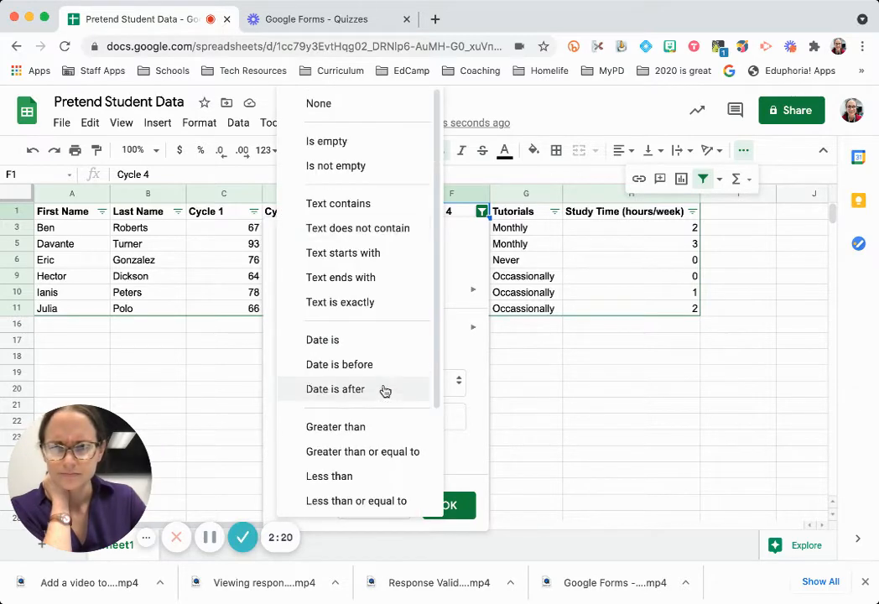
{"action": "left_click", "coordinate": [326, 107]}
{"action": "left_click", "coordinate": [450, 466]}
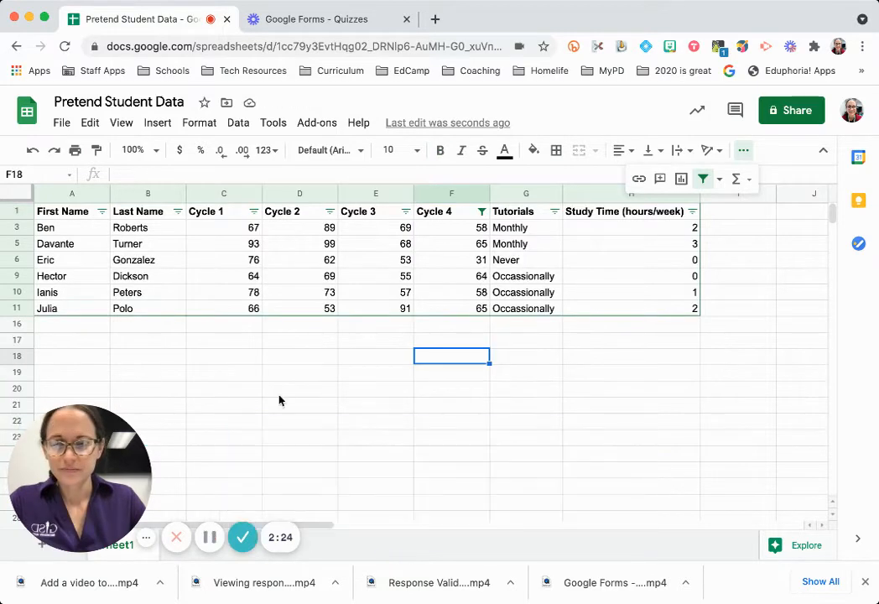
- Remove the Cycle 4 column's less-than condition by setting its filter condition to None
{"action": "left_click", "coordinate": [483, 213]}
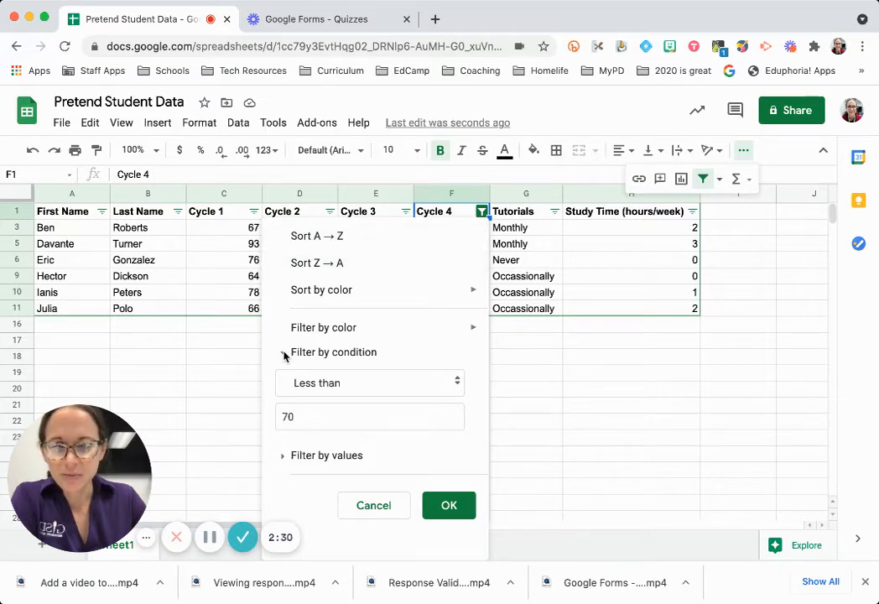
{"action": "left_click", "coordinate": [370, 390]}
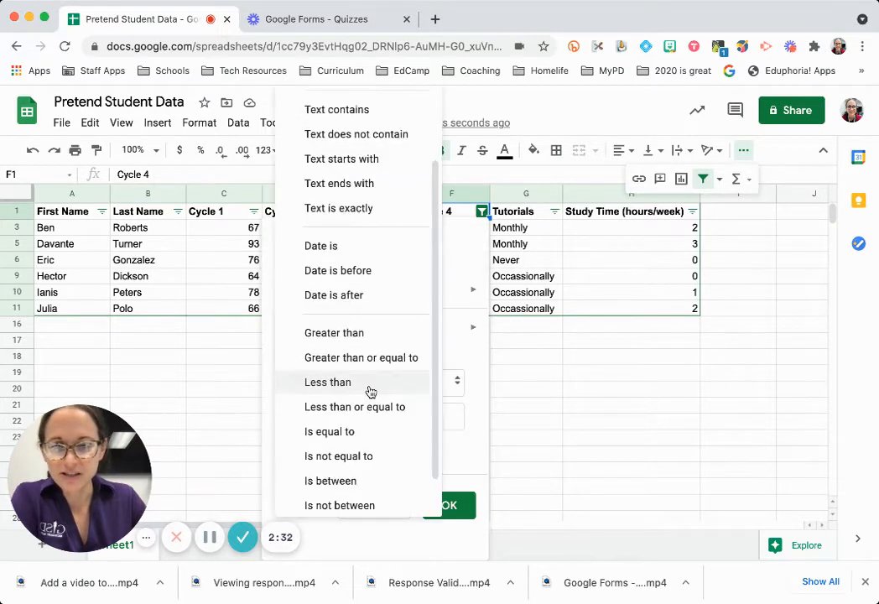
{"action": "scroll", "coordinate": [362, 225], "scroll_direction": "up", "scroll_amount": 3}
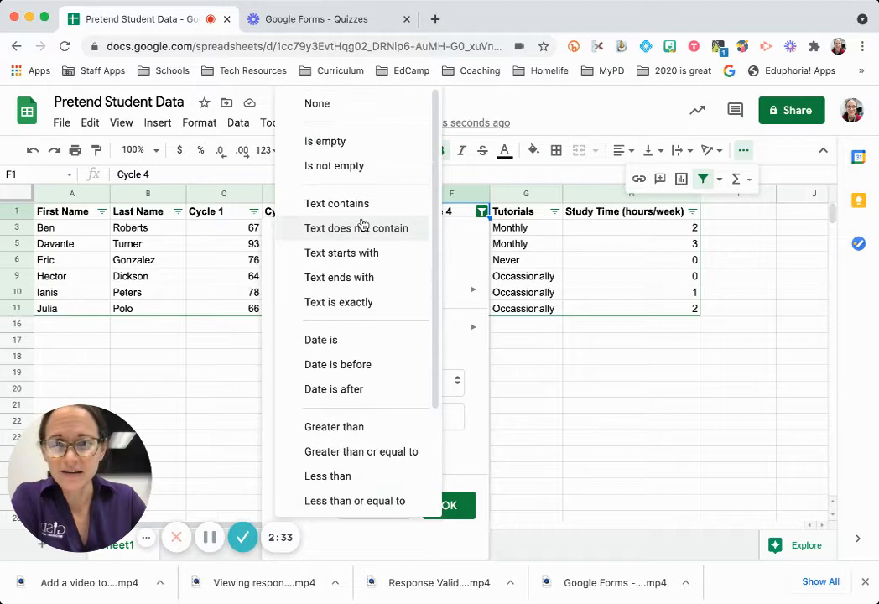
{"action": "left_click", "coordinate": [337, 109]}
{"action": "left_click", "coordinate": [449, 465]}
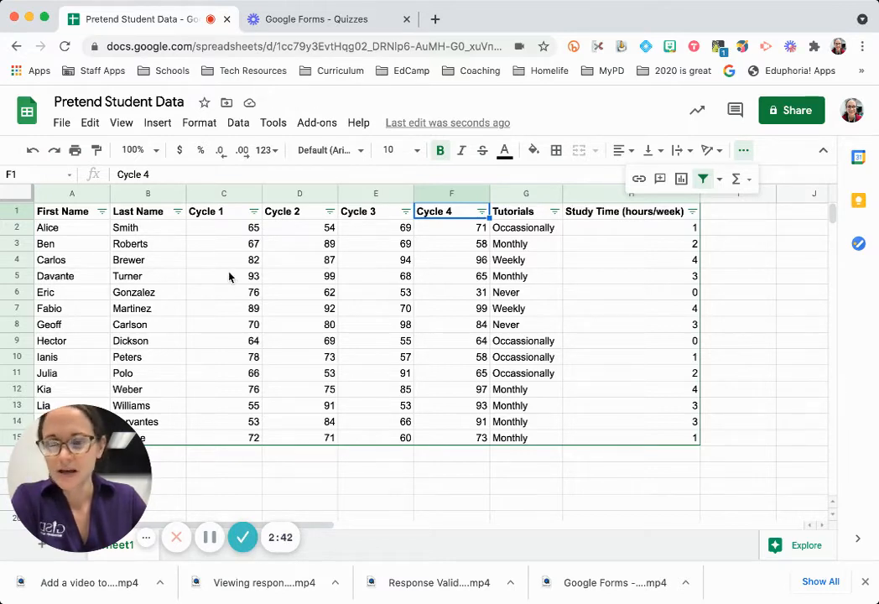
{"action": "left_click_drag", "start_coordinate": [126, 425], "coordinate": [796, 436]}
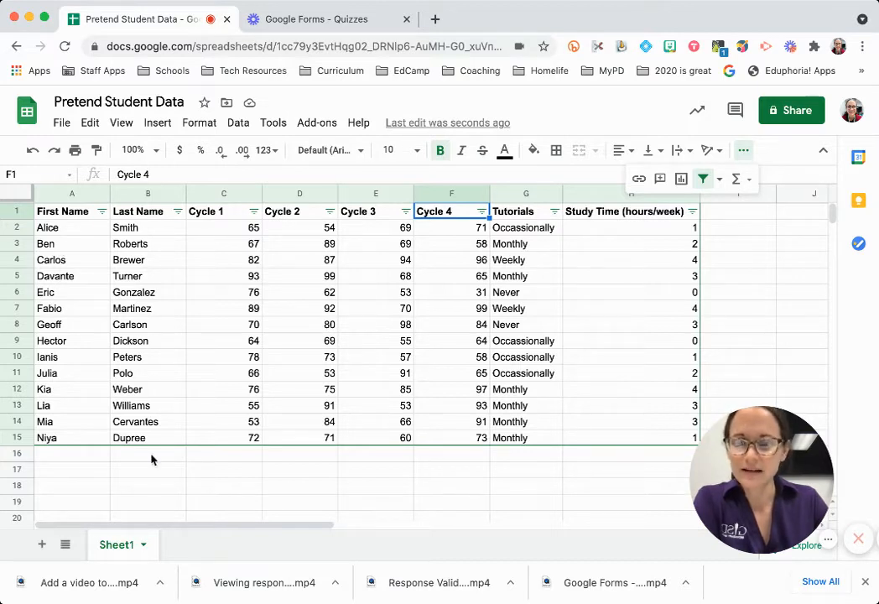
- Sort the range A1:H15 by Last Name from A to Z, treating the first row as a header
{"action": "left_click", "coordinate": [72, 228]}
{"action": "left_click", "coordinate": [61, 214]}
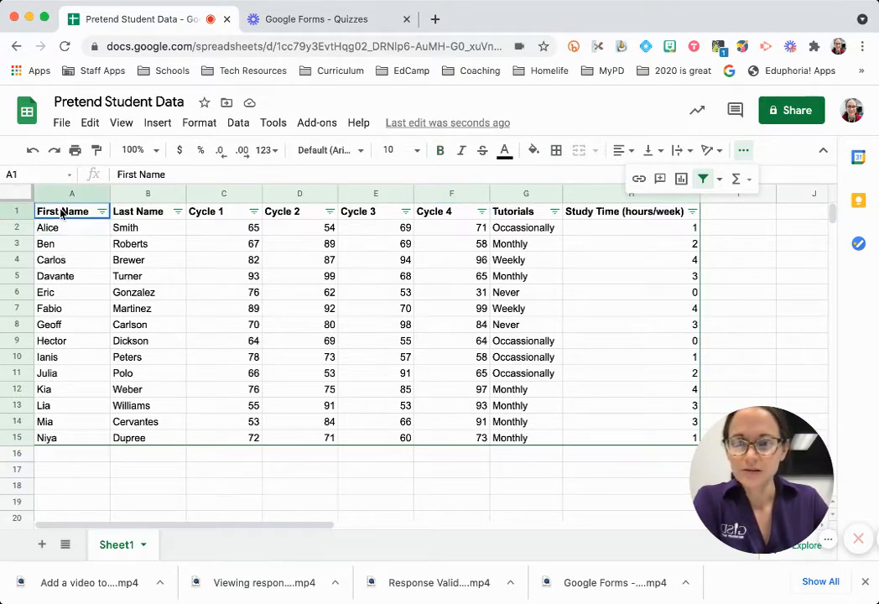
{"action": "left_click_drag", "start_coordinate": [61, 214], "coordinate": [646, 442]}
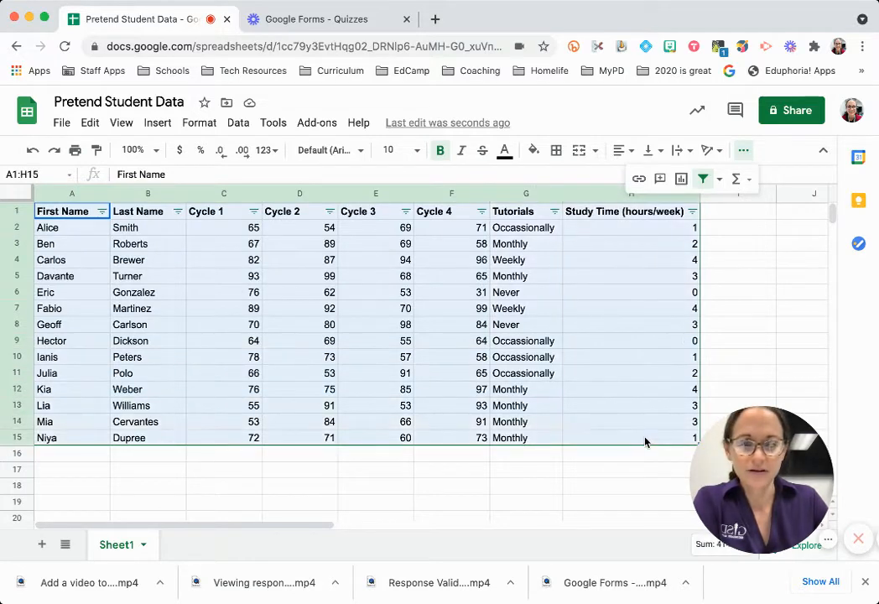
{"action": "left_click", "coordinate": [240, 126]}
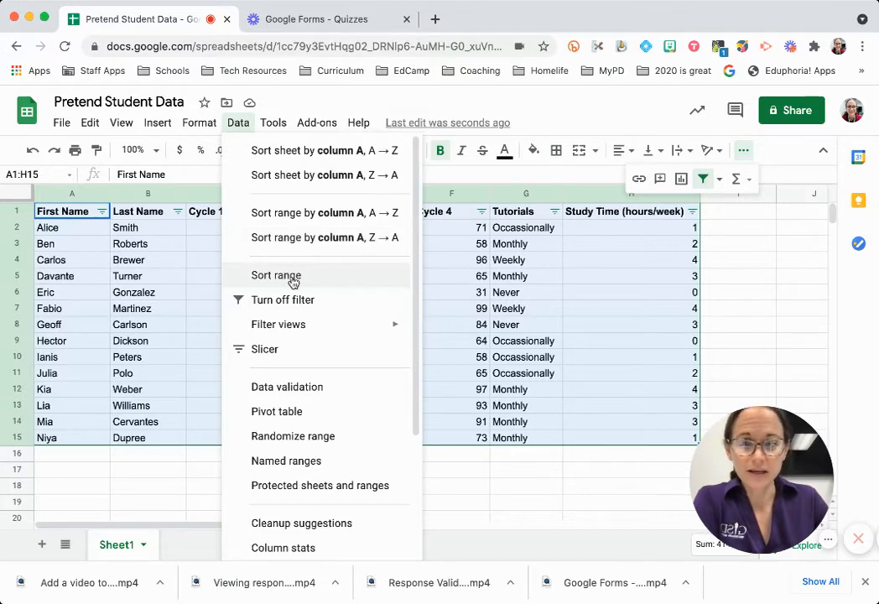
{"action": "left_click", "coordinate": [294, 282]}
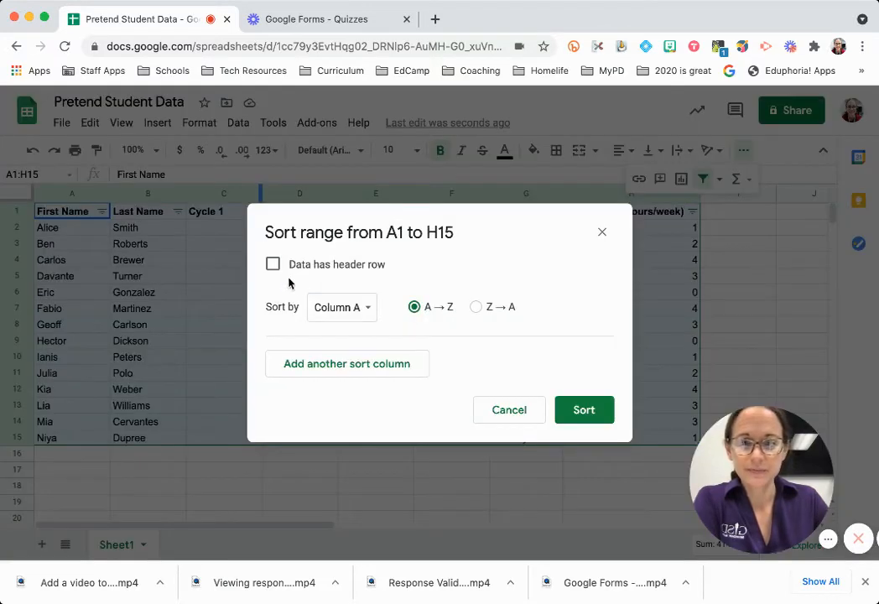
{"action": "left_click", "coordinate": [354, 310]}
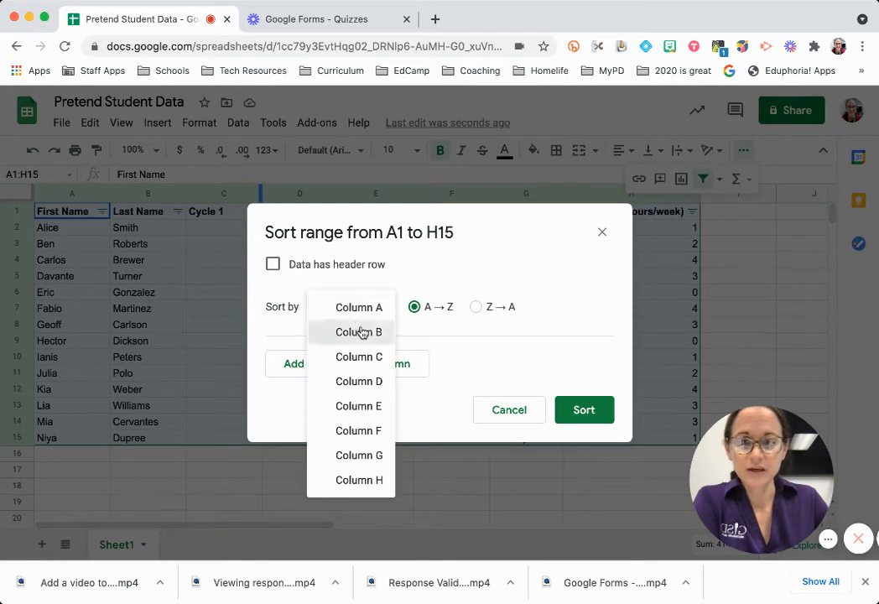
{"action": "left_click", "coordinate": [360, 332]}
{"action": "left_click", "coordinate": [275, 264]}
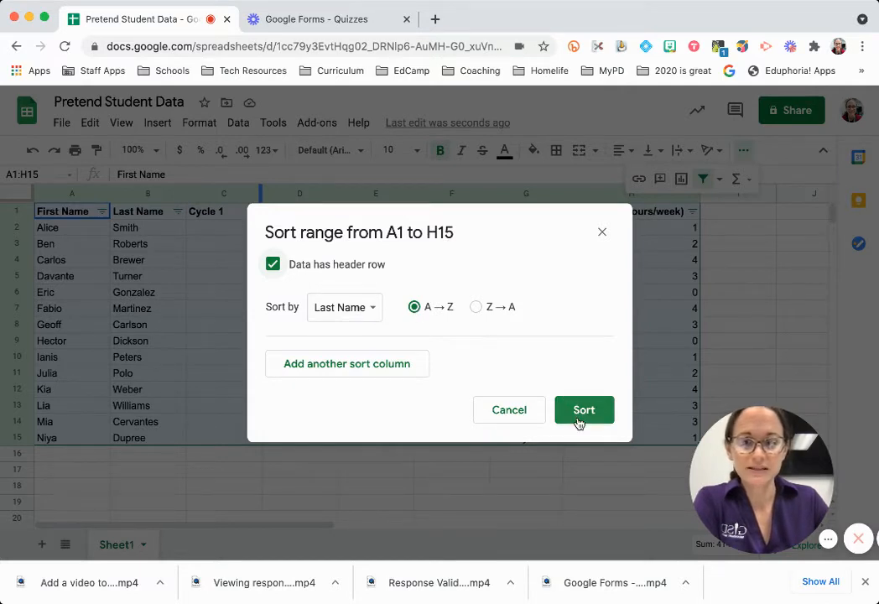
{"action": "left_click", "coordinate": [406, 366]}
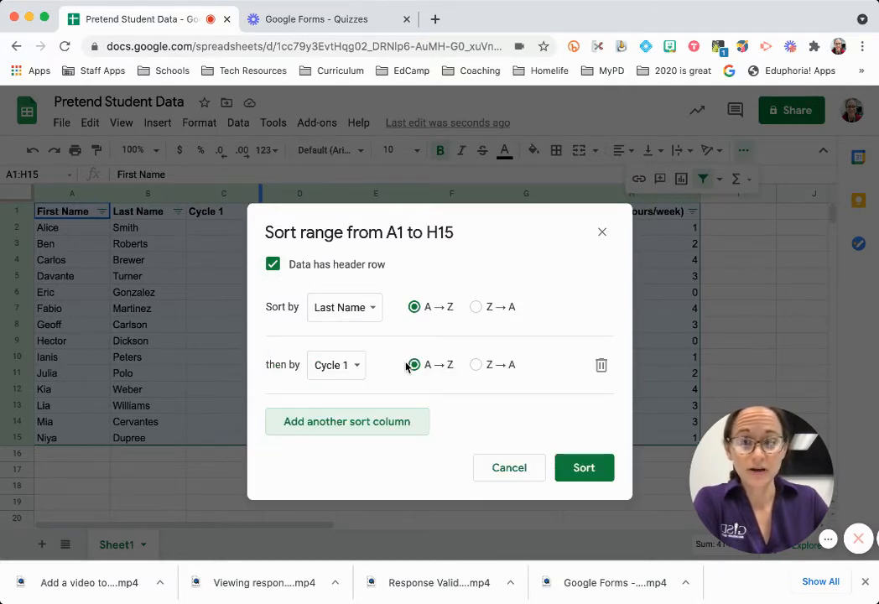
{"action": "left_click", "coordinate": [602, 369]}
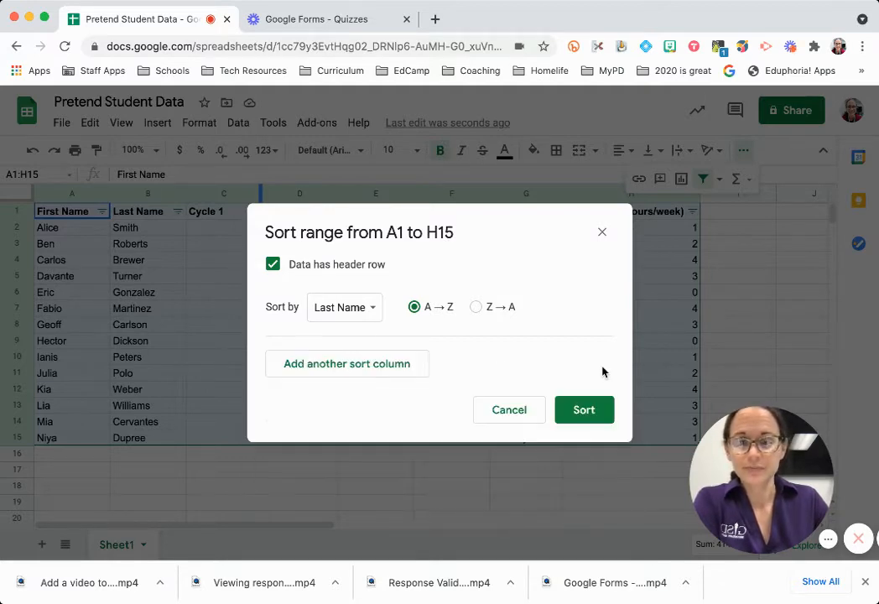
{"action": "left_click", "coordinate": [588, 415]}
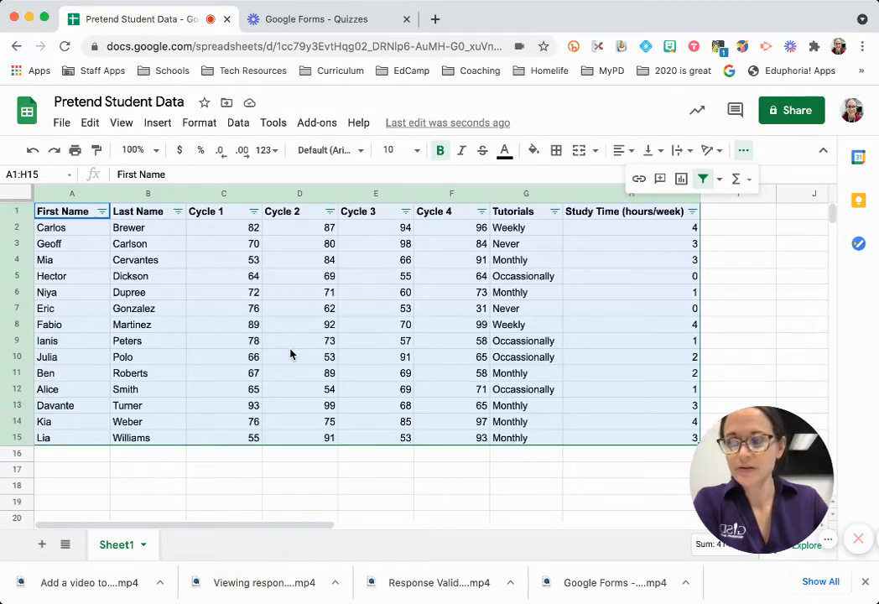
{"action": "left_click", "coordinate": [317, 331]}
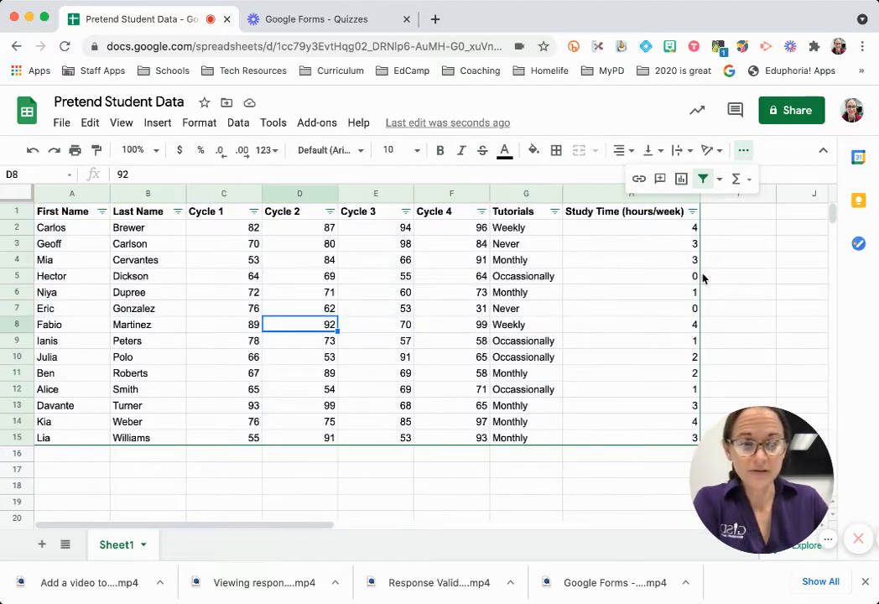
- Turn off the filter on the student data table
{"action": "left_click", "coordinate": [736, 214]}
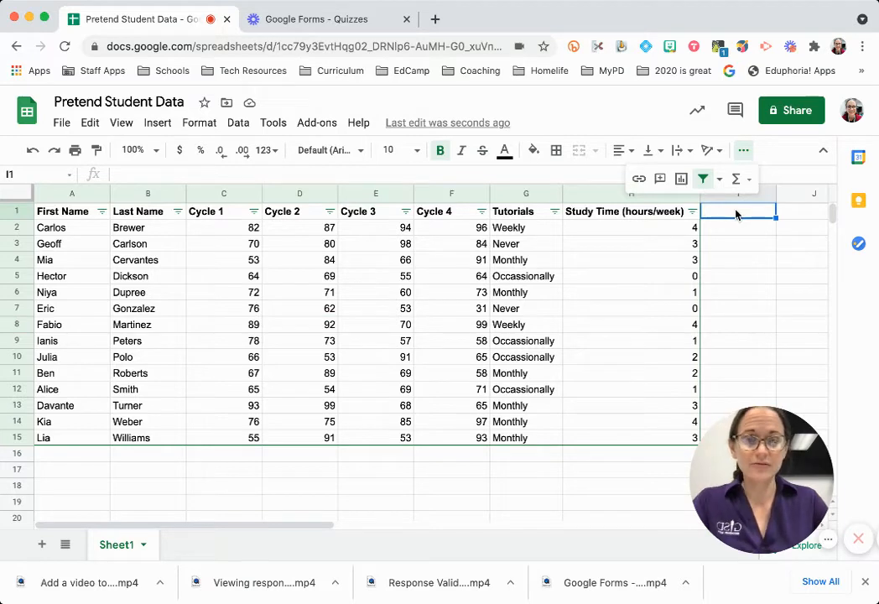
{"action": "left_click", "coordinate": [719, 181]}
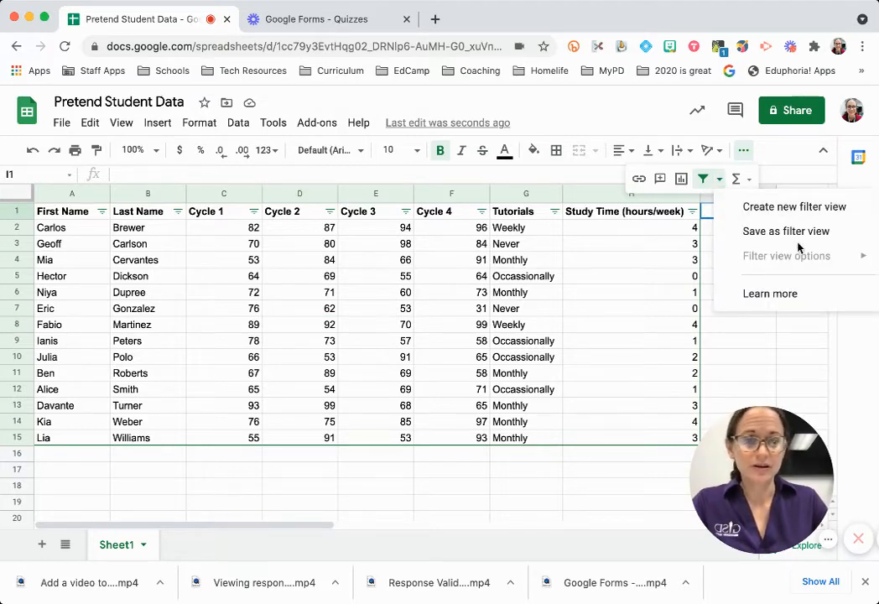
{"action": "left_click", "coordinate": [716, 181]}
{"action": "left_click", "coordinate": [703, 179]}
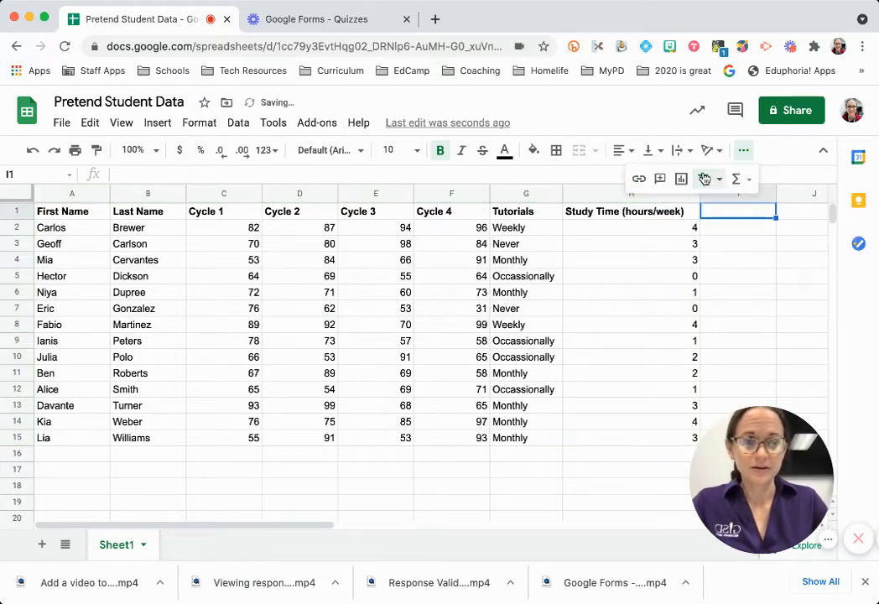
{"action": "left_click", "coordinate": [703, 178]}
{"action": "left_click", "coordinate": [703, 179]}
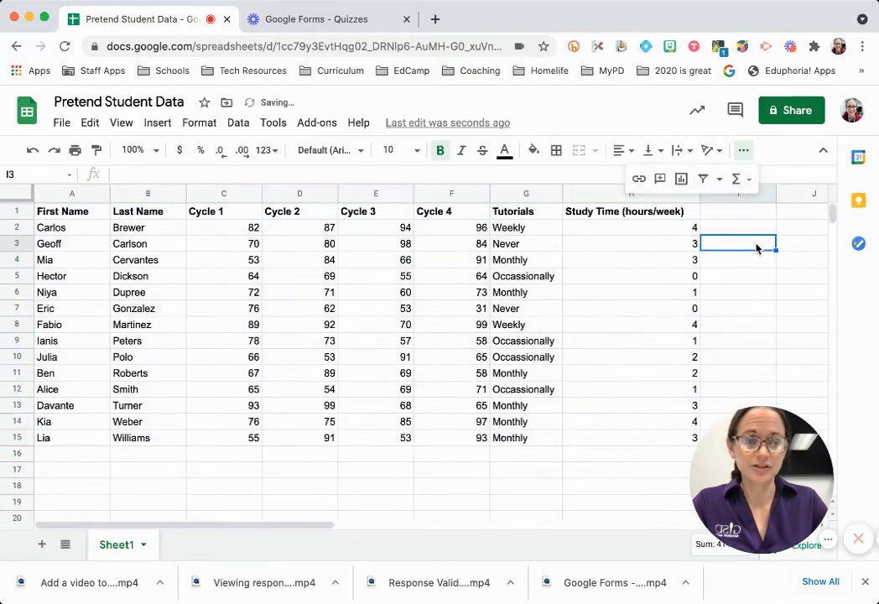
- Add the header "Year End Average" in cell I1, beside the Study Time column
{"action": "left_click", "coordinate": [734, 213]}
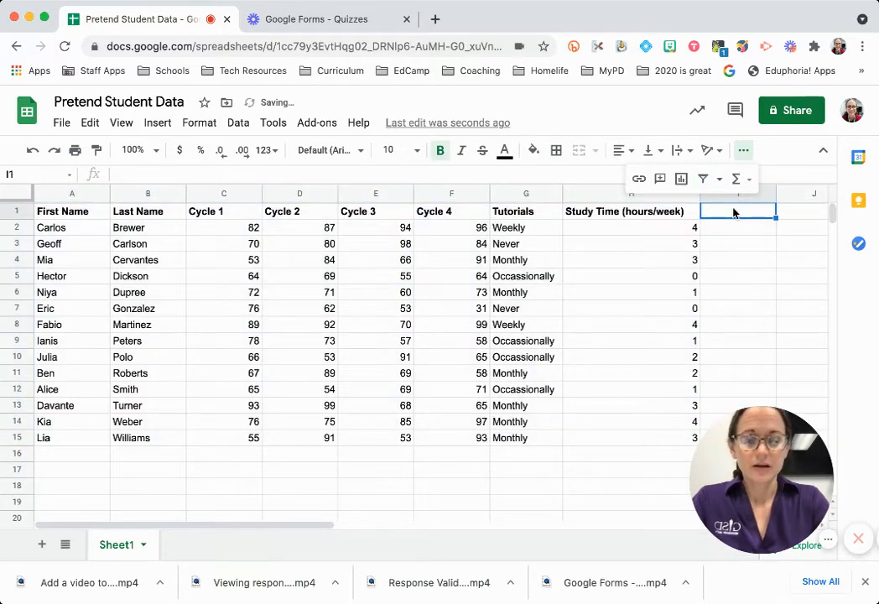
{"action": "type", "text": "Year E"}
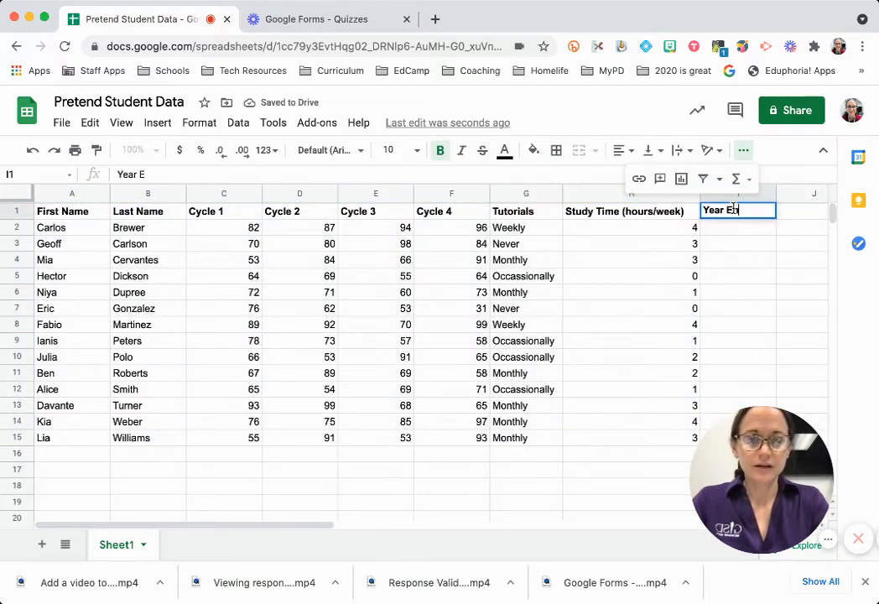
{"action": "type", "text": "nd Average"}
{"action": "key", "text": "Return"}
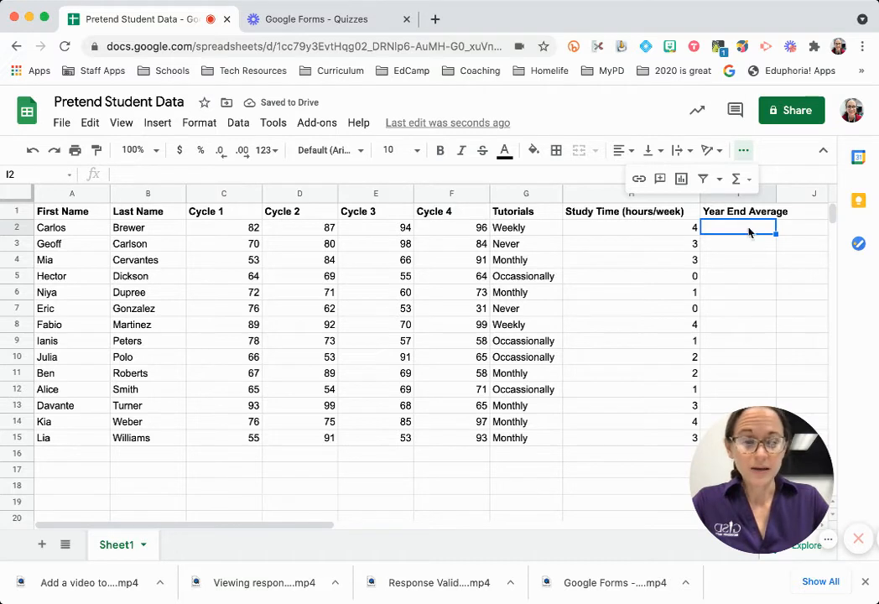
- Enter the formula =AVERAGE(C2:F2) in cell I2 to average the first student's four cycle scores
{"action": "mouse_move", "coordinate": [807, 464]}
{"action": "left_click_drag", "start_coordinate": [807, 464], "coordinate": [491, 467]}
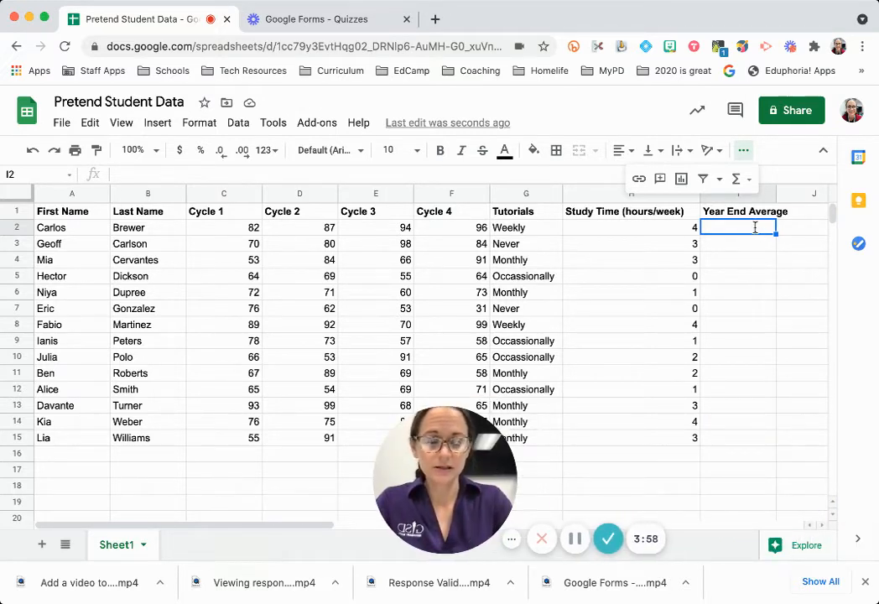
{"action": "type", "text": "=a"}
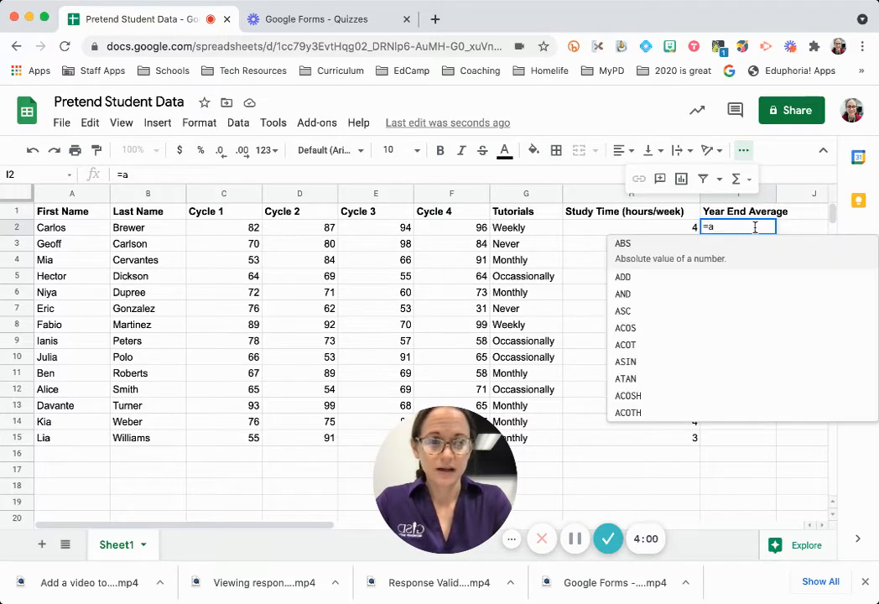
{"action": "type", "text": "v"}
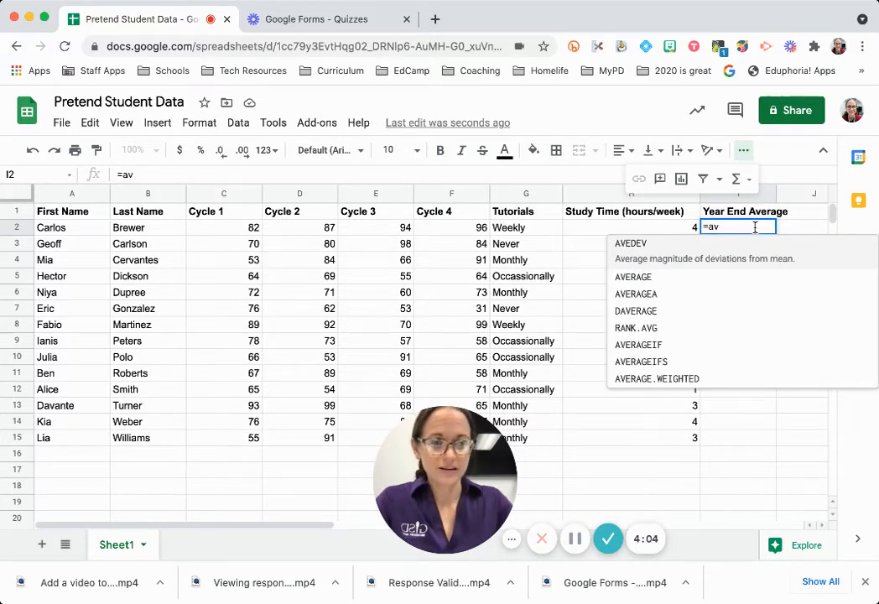
{"action": "left_click", "coordinate": [645, 264]}
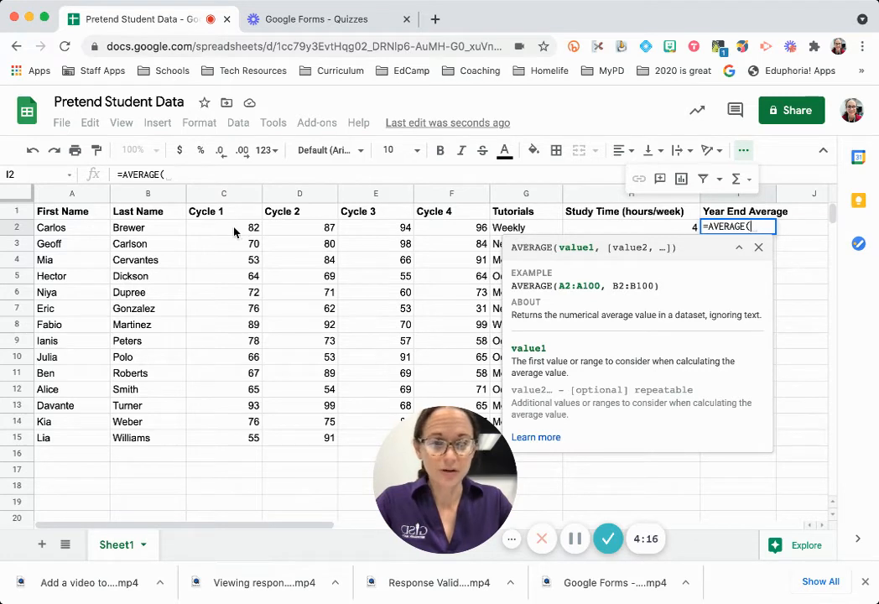
{"action": "left_click_drag", "start_coordinate": [233, 233], "coordinate": [474, 242]}
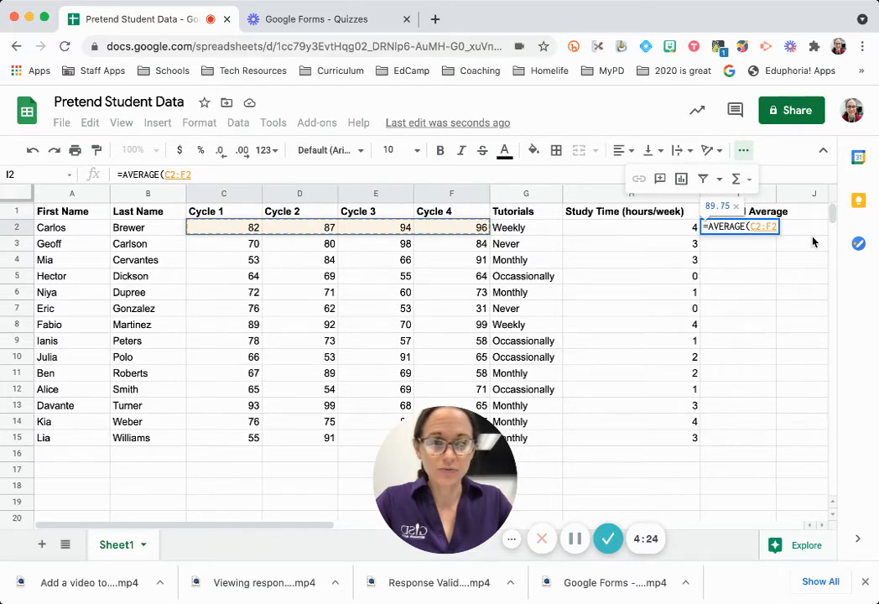
{"action": "type", "text": ")"}
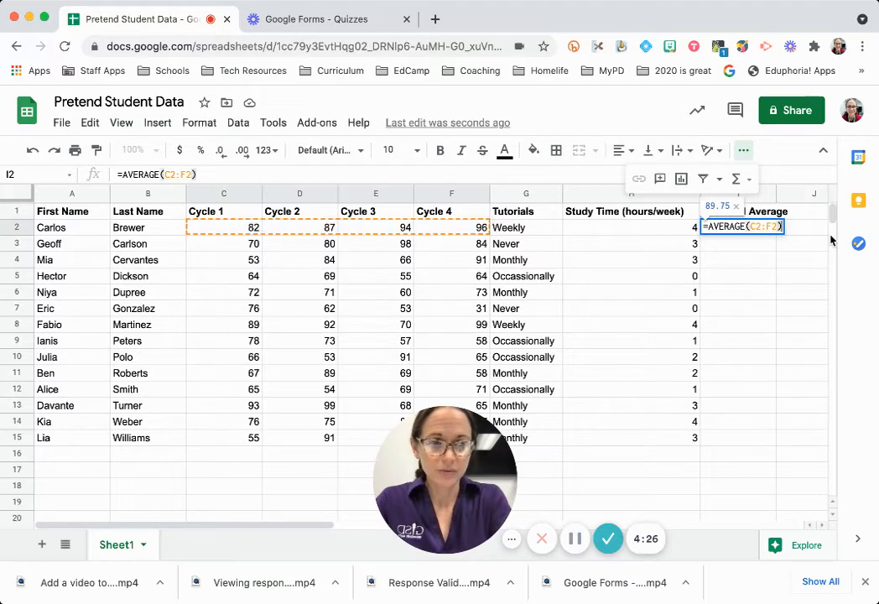
{"action": "key", "text": "Return"}
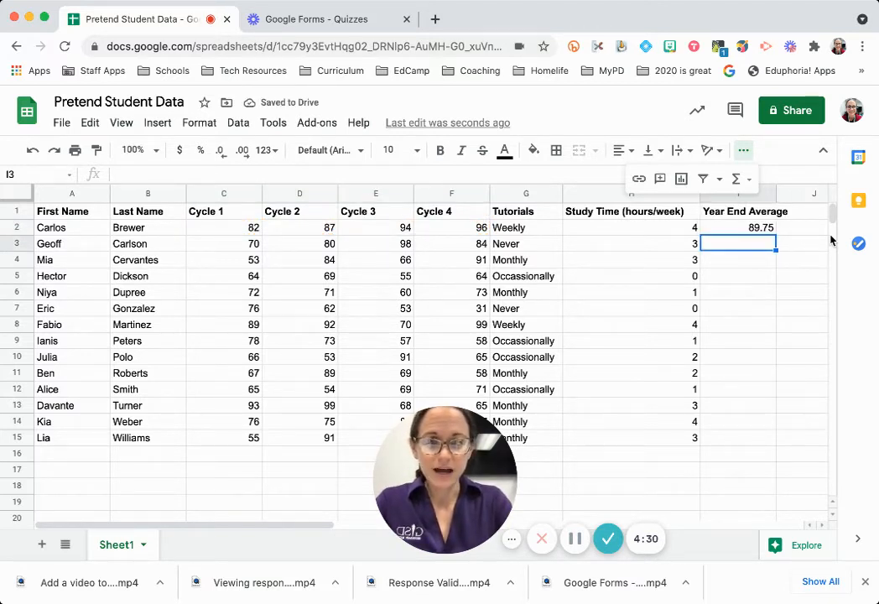
- Enter the formula =average(C3:F3) in cell I3 for the second student's cycle scores
{"action": "left_click", "coordinate": [760, 228]}
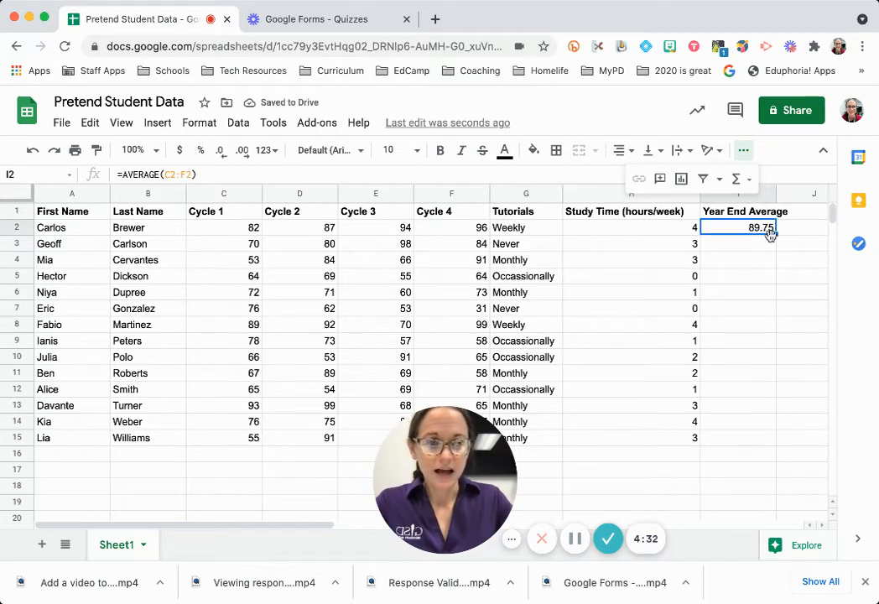
{"action": "left_click", "coordinate": [765, 249]}
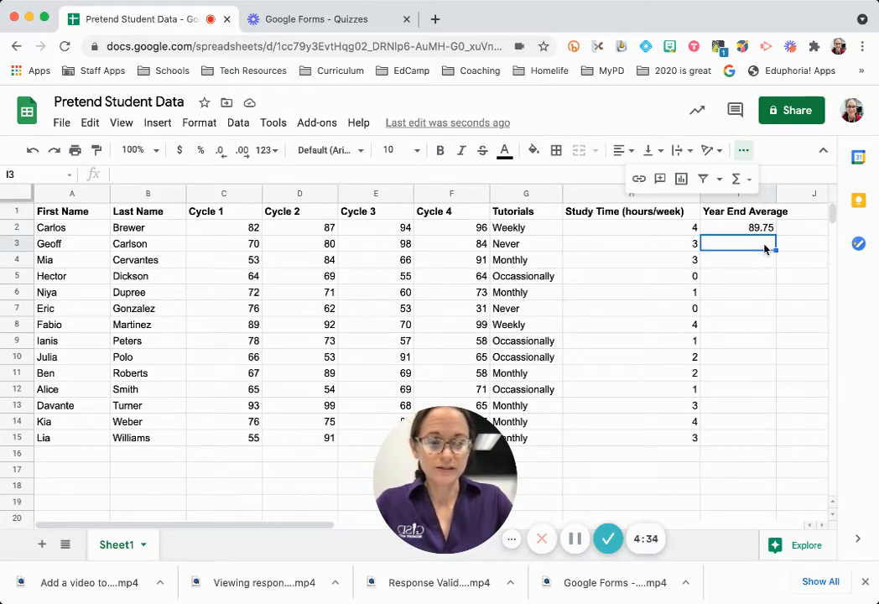
{"action": "type", "text": "=average("}
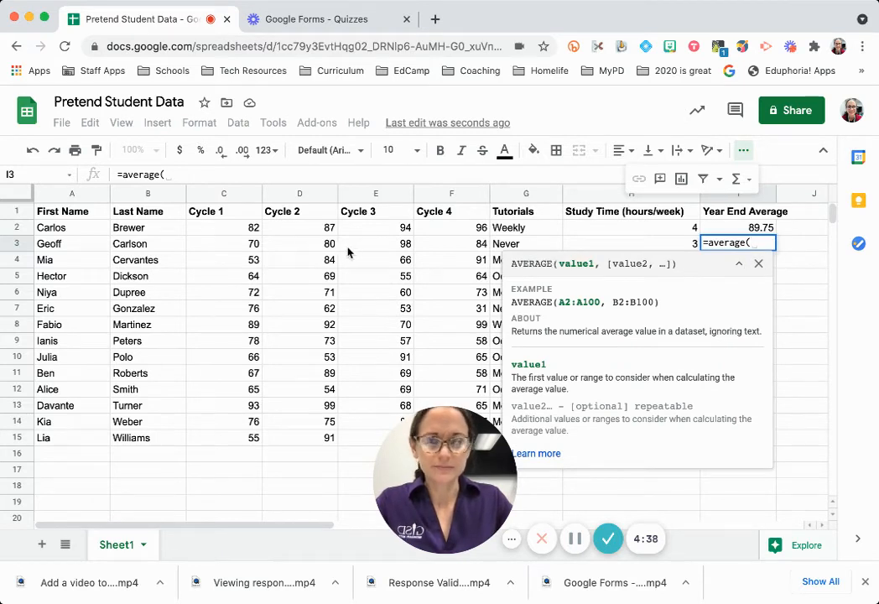
{"action": "left_click_drag", "start_coordinate": [250, 249], "coordinate": [448, 251]}
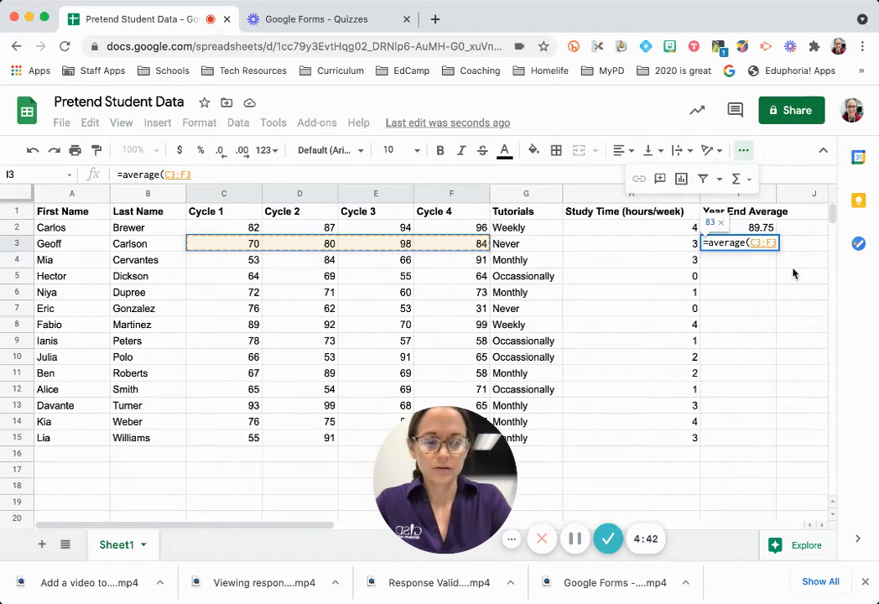
{"action": "key", "text": "Return"}
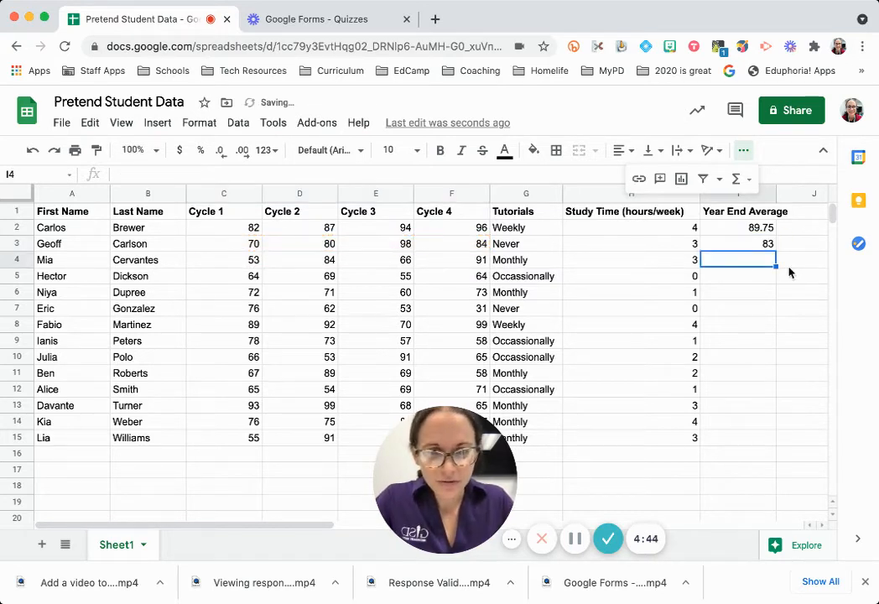
- Try extending the average formula from I3 down to I15 and undo the fill
{"action": "key", "text": "Up"}
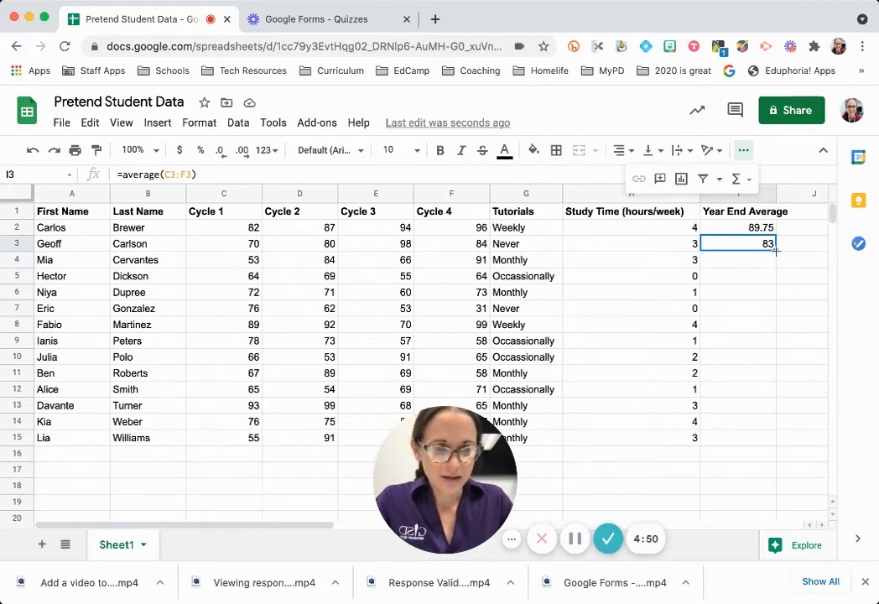
{"action": "left_click_drag", "start_coordinate": [776, 251], "coordinate": [785, 437]}
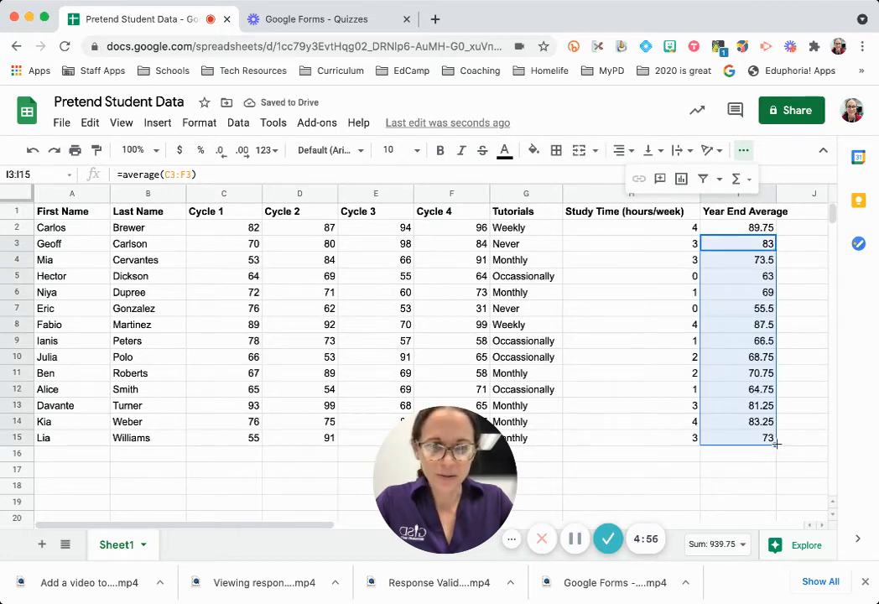
{"action": "left_click", "coordinate": [791, 410]}
{"action": "key", "text": "ctrl+z"}
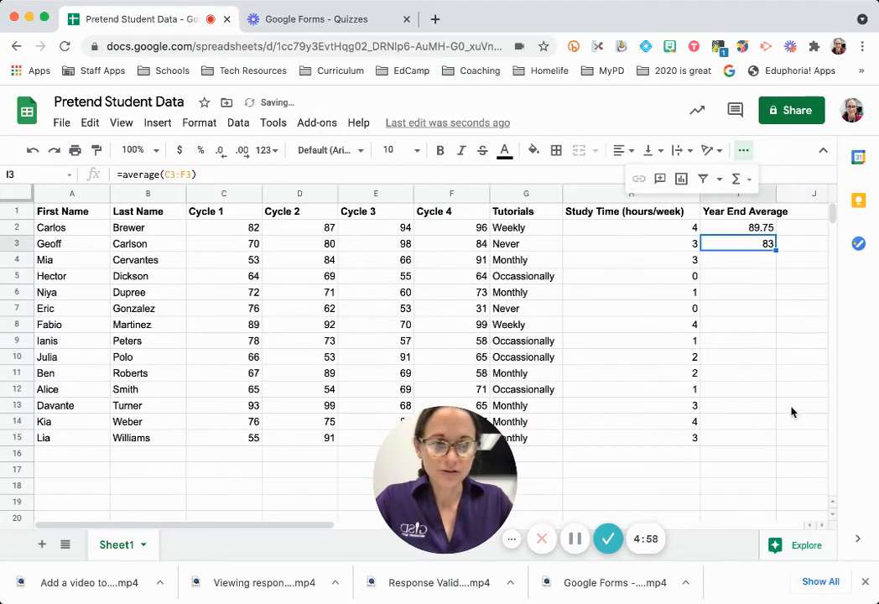
- Autofill the average formula from I3 down through I15 and select the averages in I2:I15
{"action": "left_click", "coordinate": [766, 270]}
{"action": "left_click", "coordinate": [763, 229]}
{"action": "left_click", "coordinate": [768, 243]}
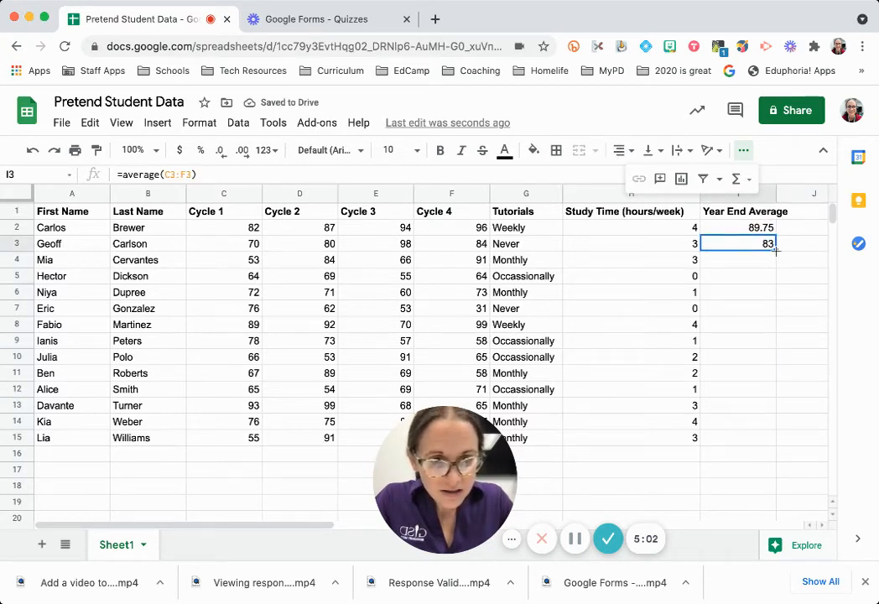
{"action": "double_click", "coordinate": [776, 250]}
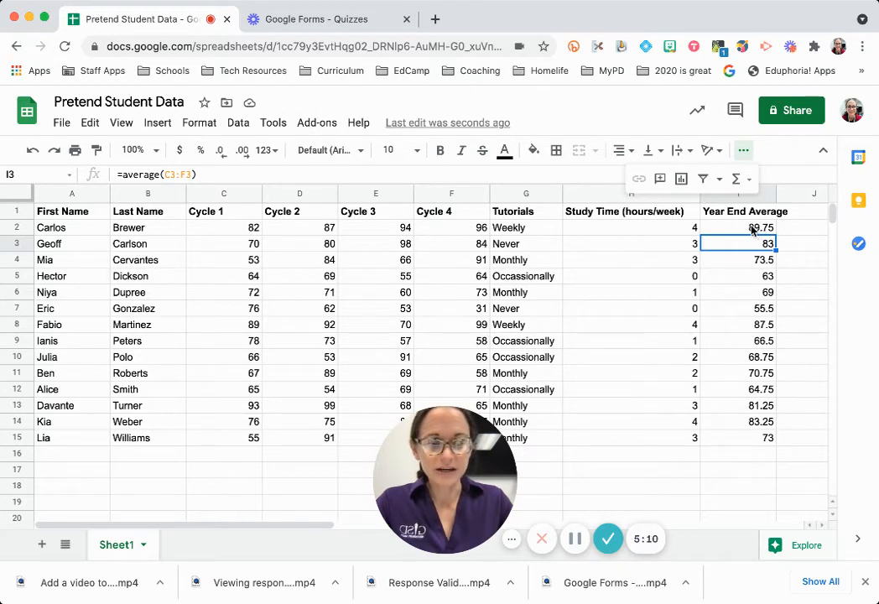
{"action": "left_click_drag", "start_coordinate": [752, 230], "coordinate": [765, 439]}
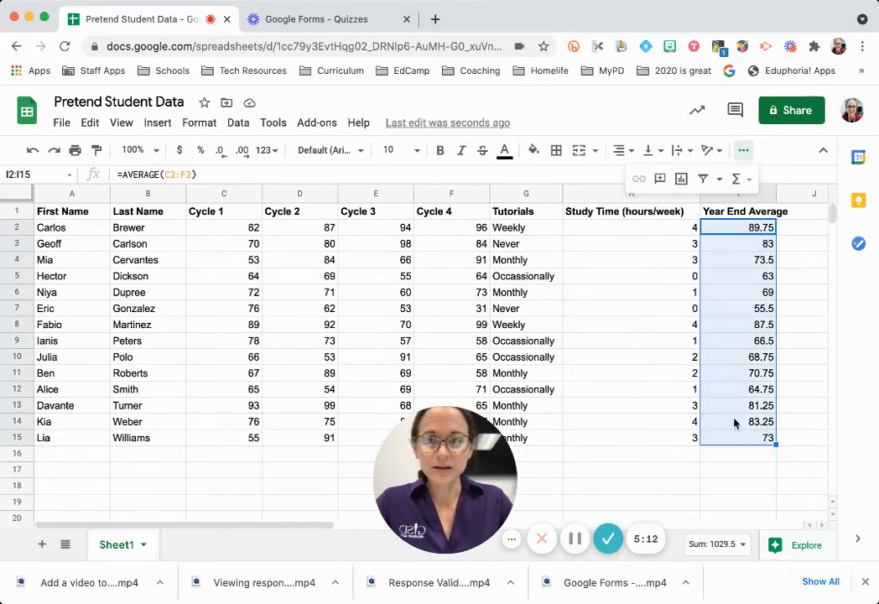
- Round the displayed year end averages in I2:I15 to whole numbers by removing two decimal places
{"action": "left_click", "coordinate": [221, 152]}
{"action": "left_click", "coordinate": [221, 152]}
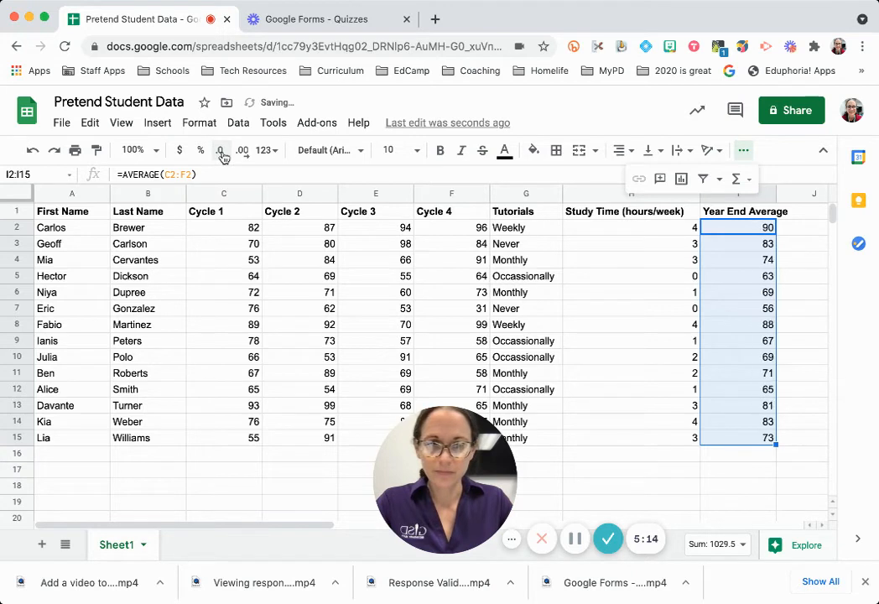
{"action": "left_click", "coordinate": [567, 290]}
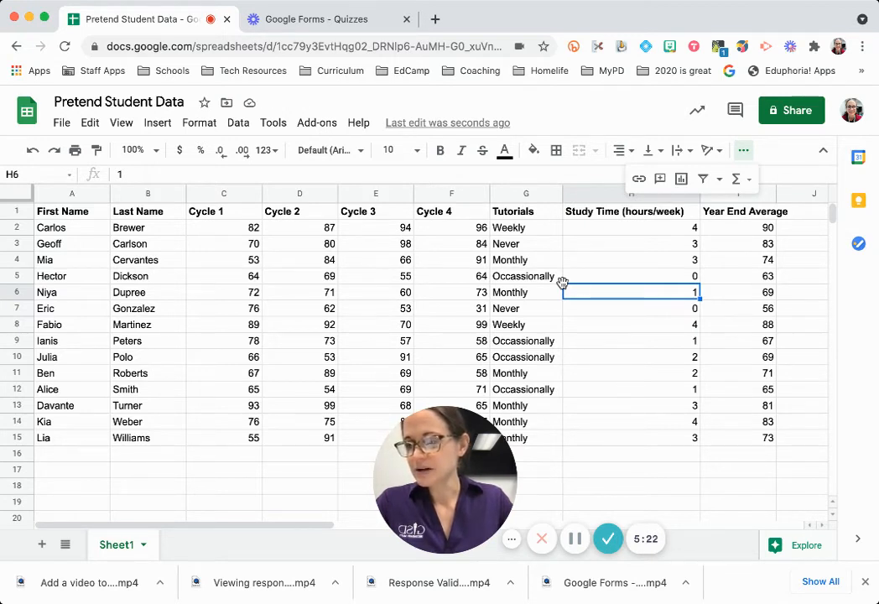
{"action": "left_click", "coordinate": [733, 324]}
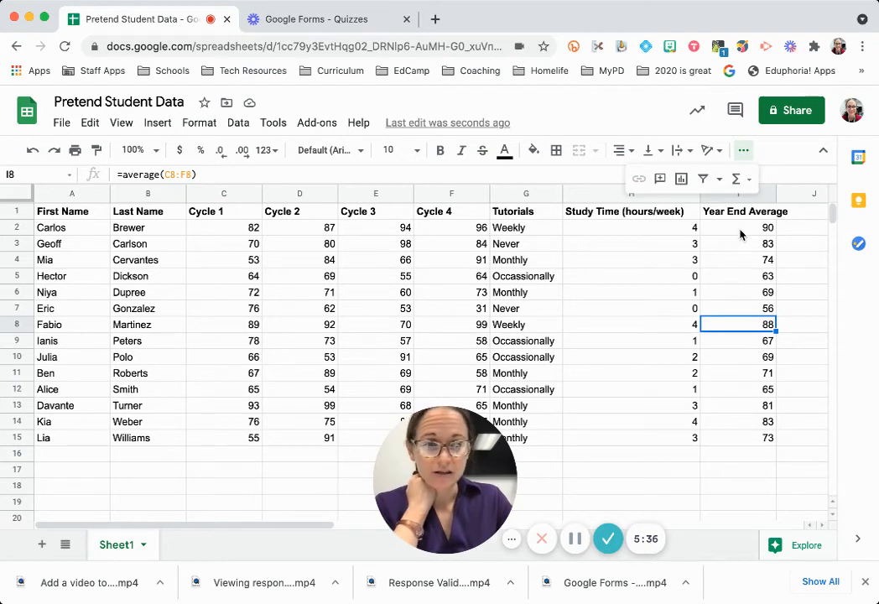
- Create a color scale conditional formatting rule for the year end averages in I2:I15 with the green-yellow-red preset
{"action": "left_click_drag", "start_coordinate": [739, 229], "coordinate": [745, 435]}
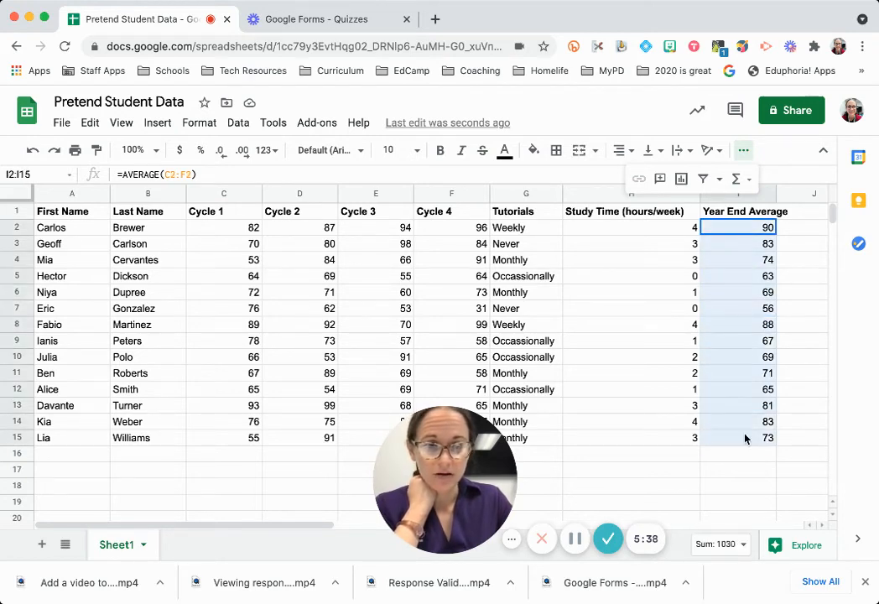
{"action": "left_click", "coordinate": [201, 124]}
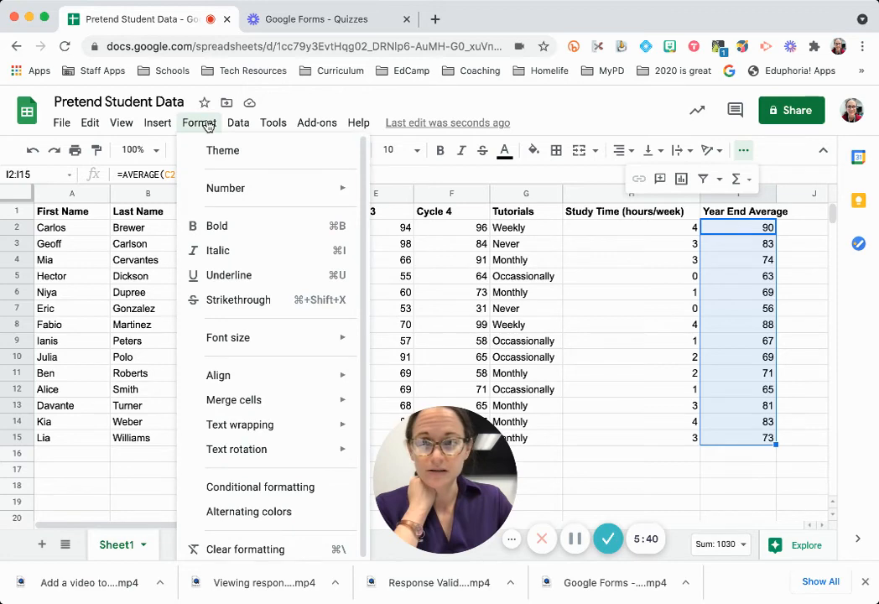
{"action": "left_click", "coordinate": [295, 490]}
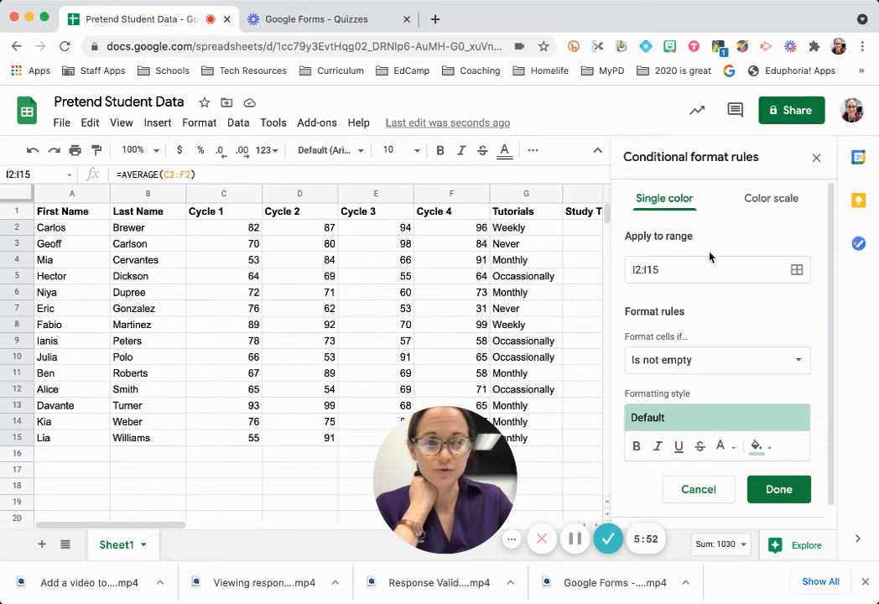
{"action": "left_click", "coordinate": [772, 201]}
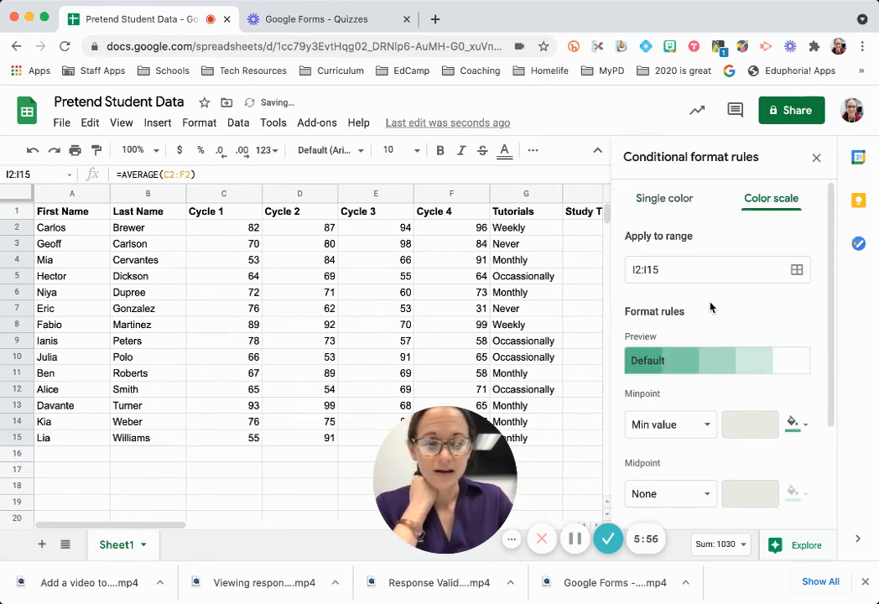
{"action": "scroll", "coordinate": [708, 251], "scroll_direction": "down", "scroll_amount": 2}
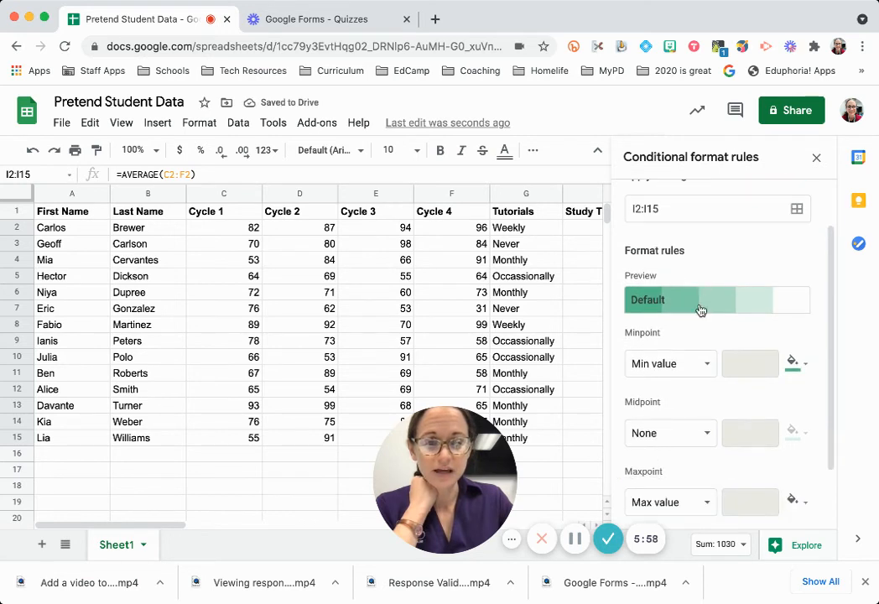
{"action": "left_click", "coordinate": [709, 308]}
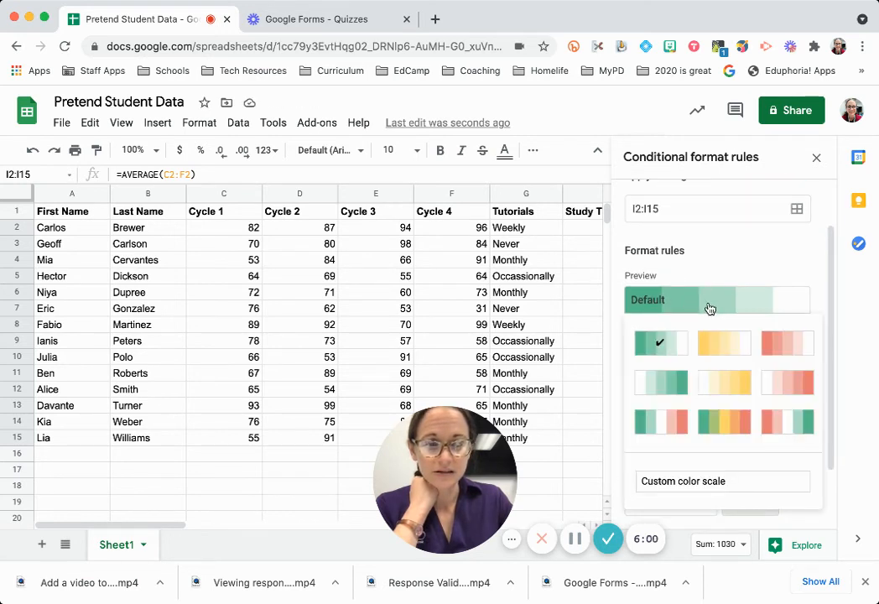
{"action": "left_click", "coordinate": [734, 430]}
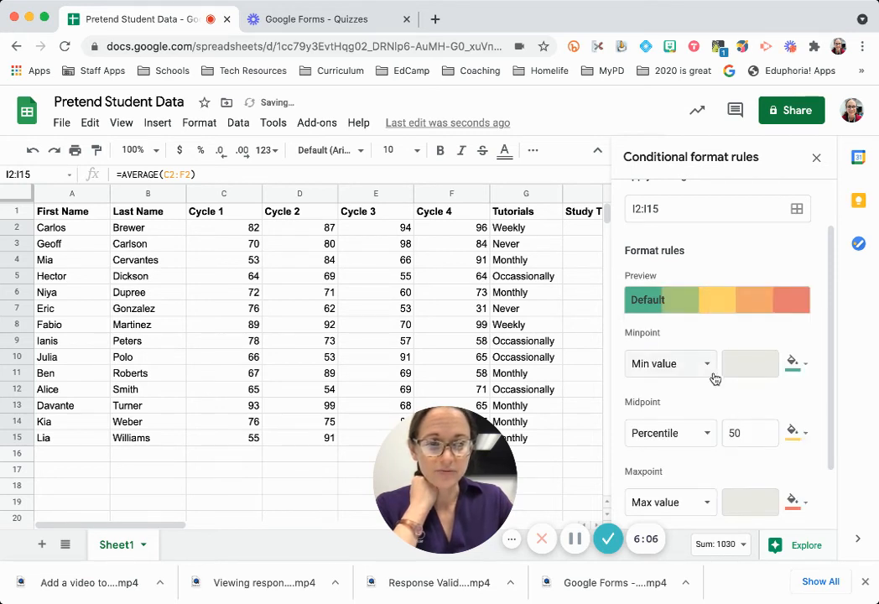
{"action": "left_click", "coordinate": [726, 300]}
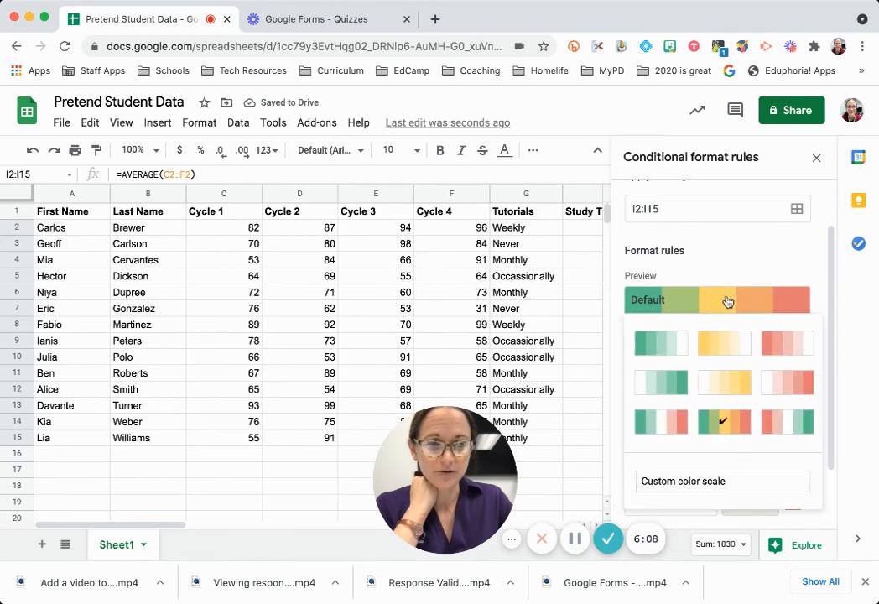
{"action": "left_click", "coordinate": [775, 273]}
{"action": "left_click", "coordinate": [709, 366]}
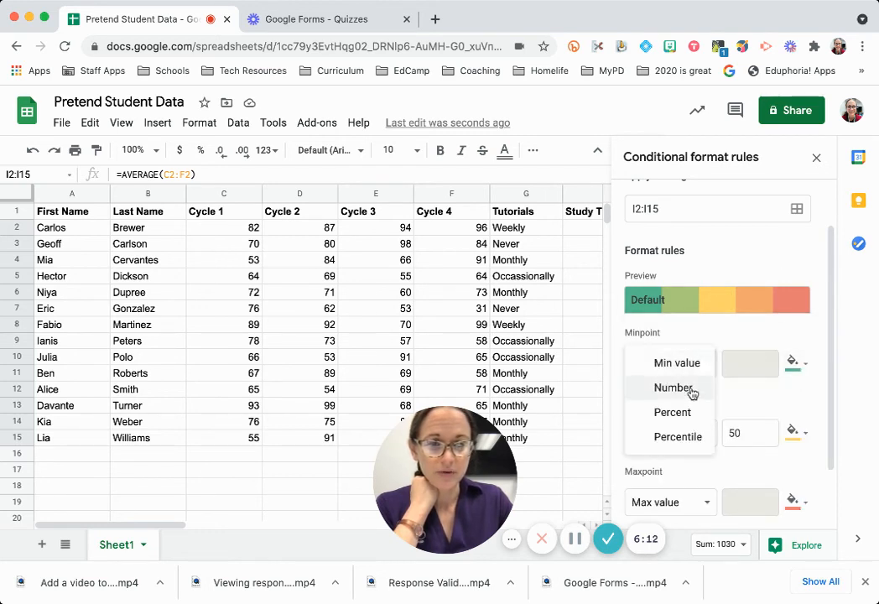
{"action": "left_click", "coordinate": [726, 332]}
- Set the color scale's minpoint to the custom light red and its maxpoint to the custom green, and save the rule
{"action": "left_click", "coordinate": [797, 363]}
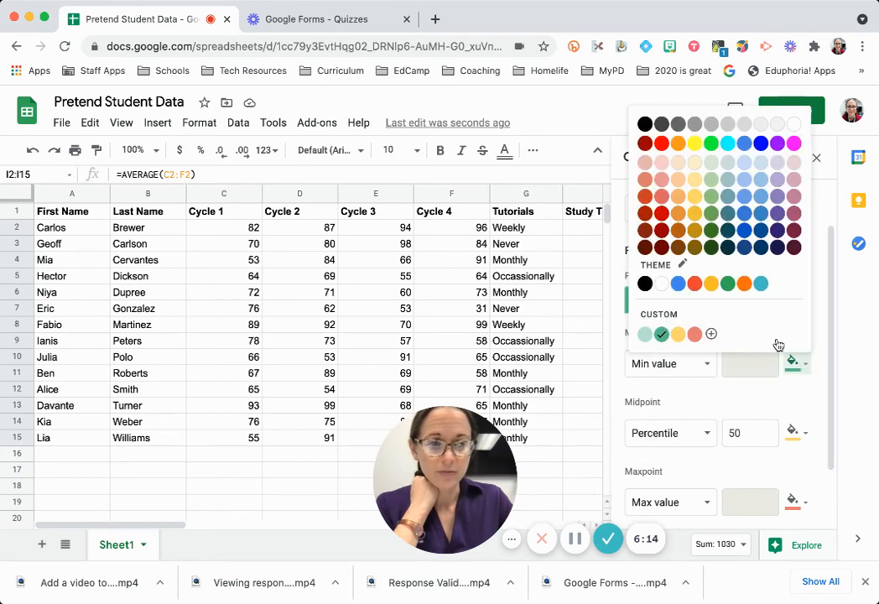
{"action": "left_click", "coordinate": [712, 289]}
{"action": "left_click", "coordinate": [797, 502]}
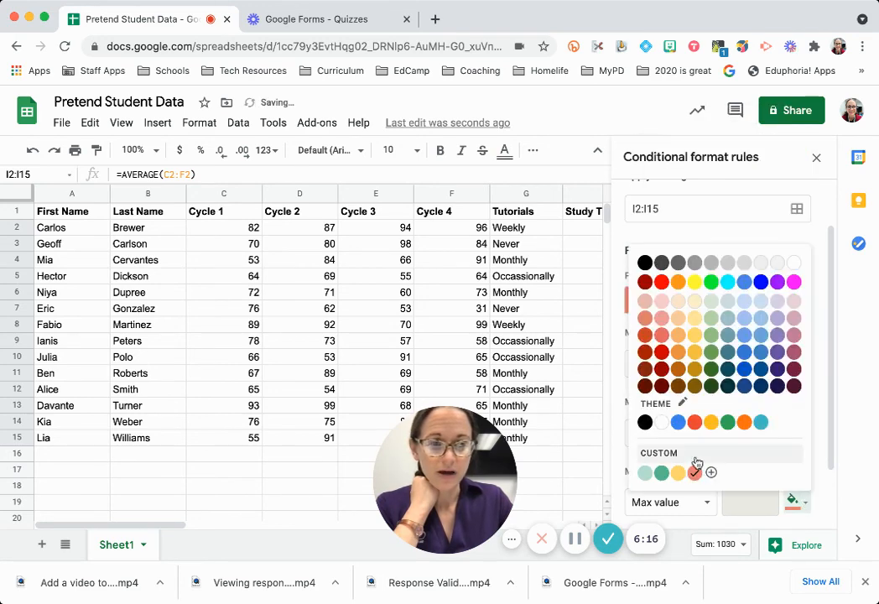
{"action": "left_click", "coordinate": [664, 472]}
{"action": "scroll", "coordinate": [776, 416], "scroll_direction": "down", "scroll_amount": 2}
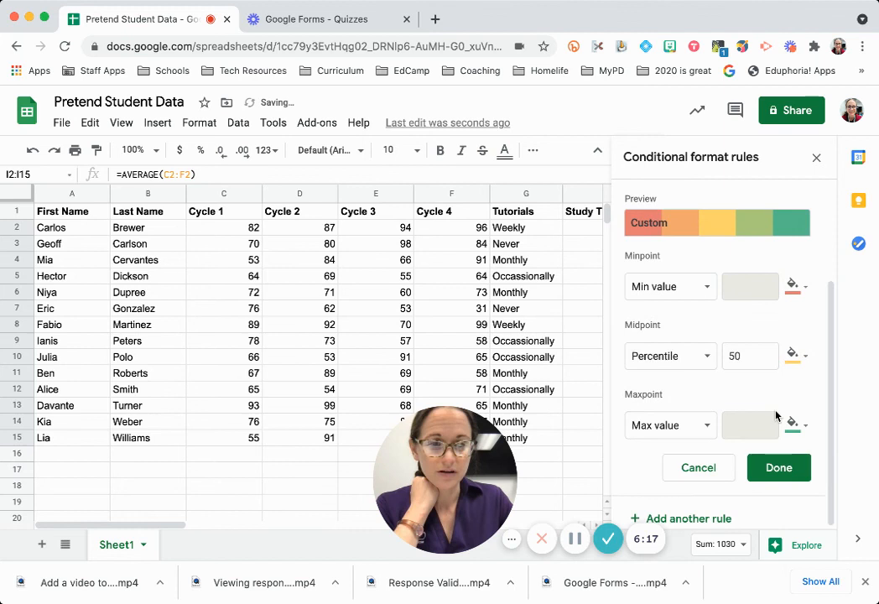
{"action": "left_click", "coordinate": [780, 468]}
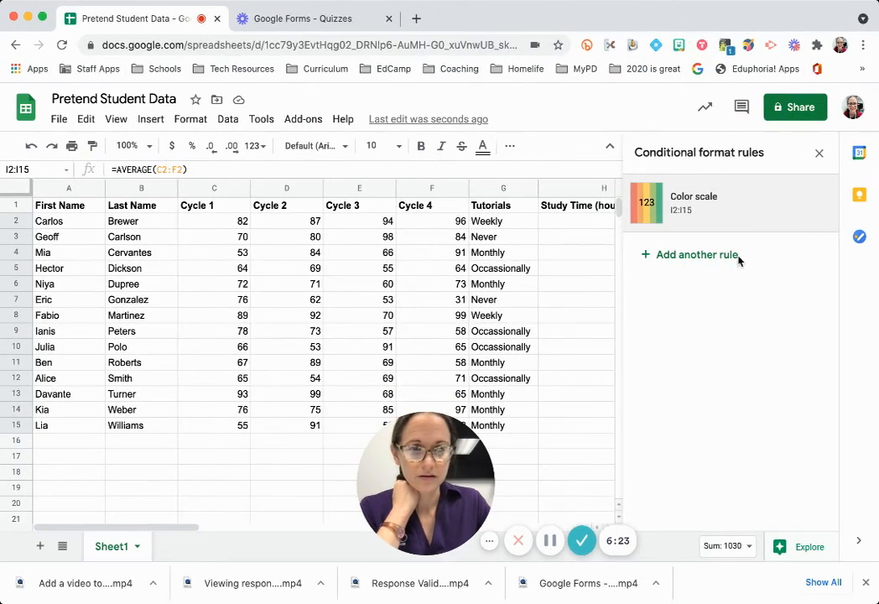
{"action": "left_click", "coordinate": [821, 155]}
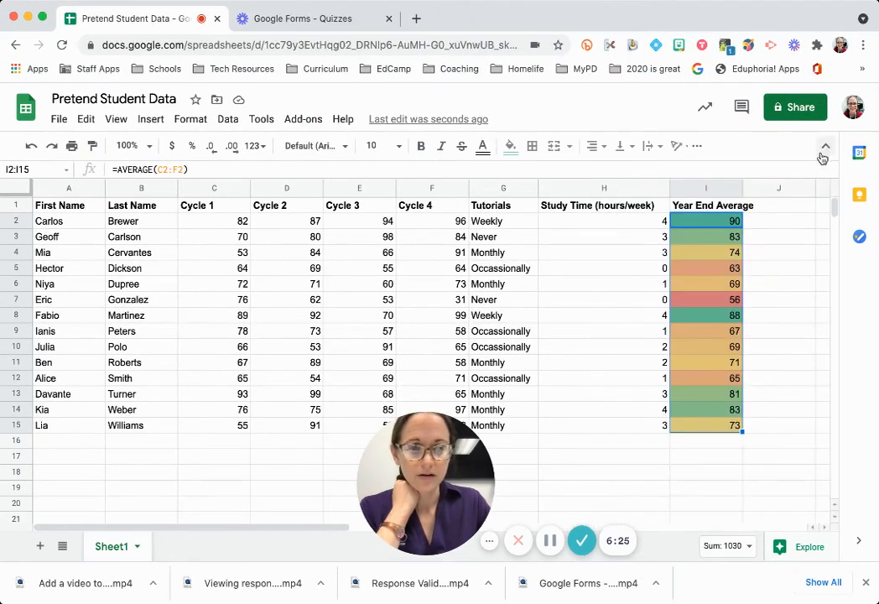
{"action": "left_click", "coordinate": [774, 287]}
{"action": "left_click", "coordinate": [736, 222]}
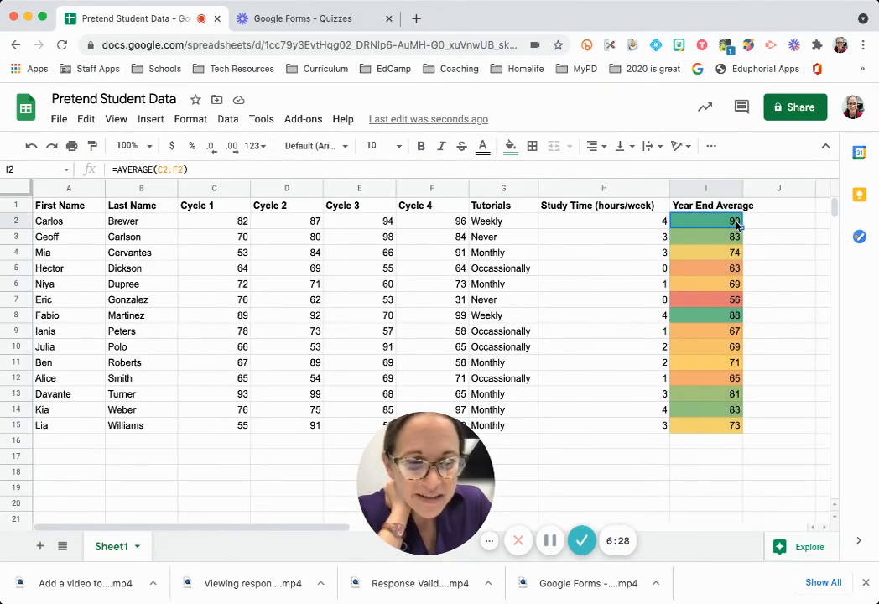
{"action": "left_click", "coordinate": [736, 303]}
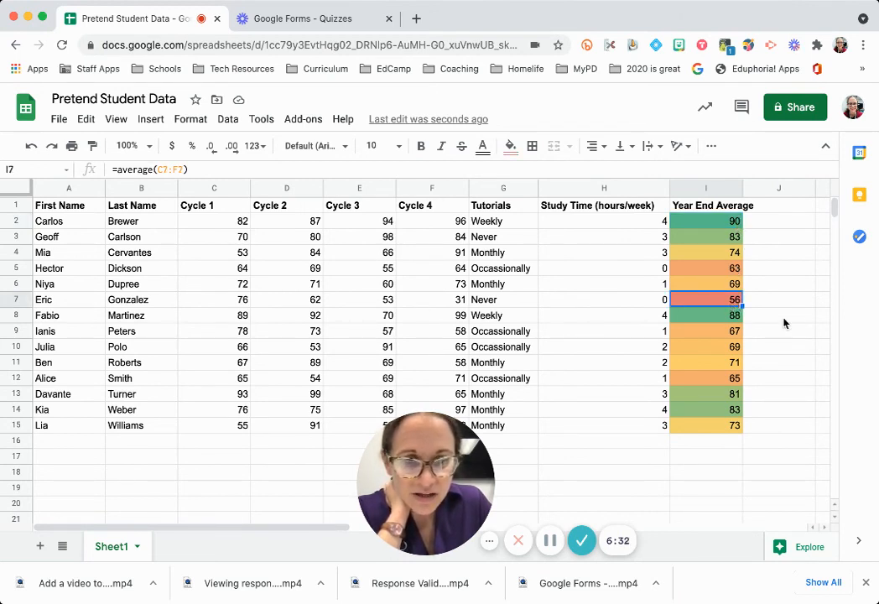
{"action": "left_click", "coordinate": [782, 304]}
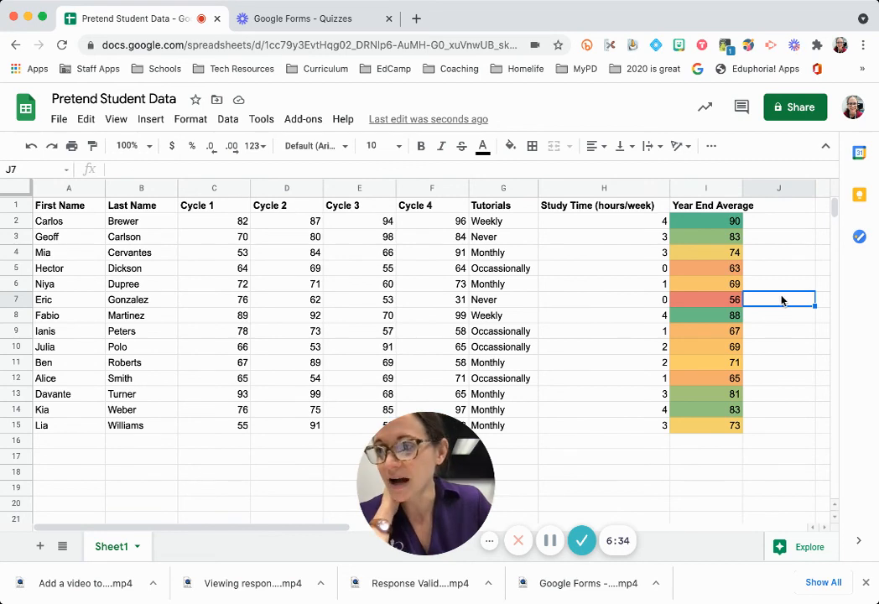